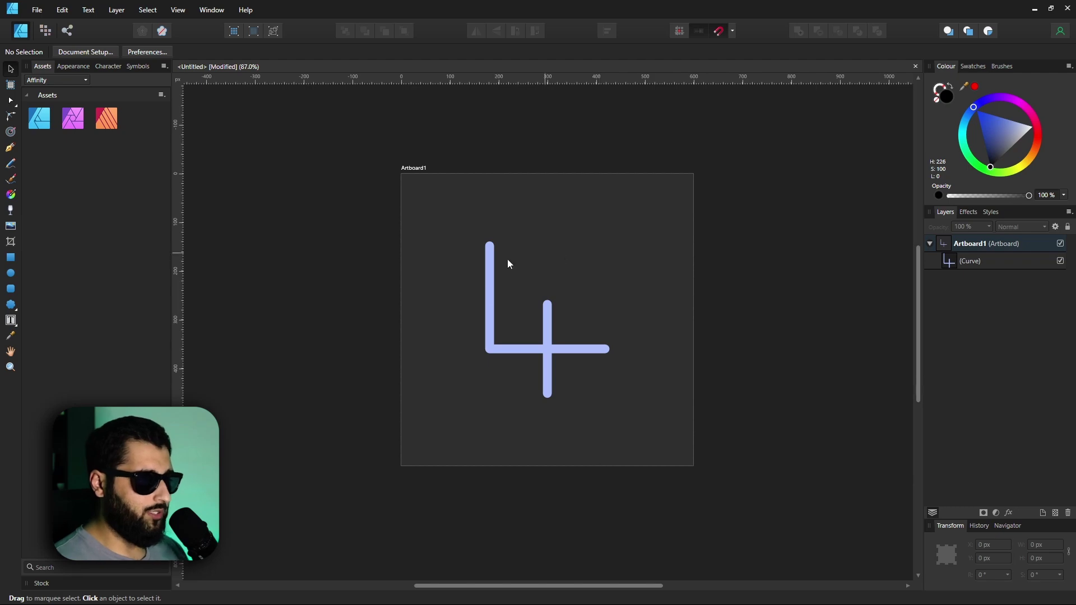
Select the 4-shaped curve on the artboard with the Move Tool.
click(554, 350)
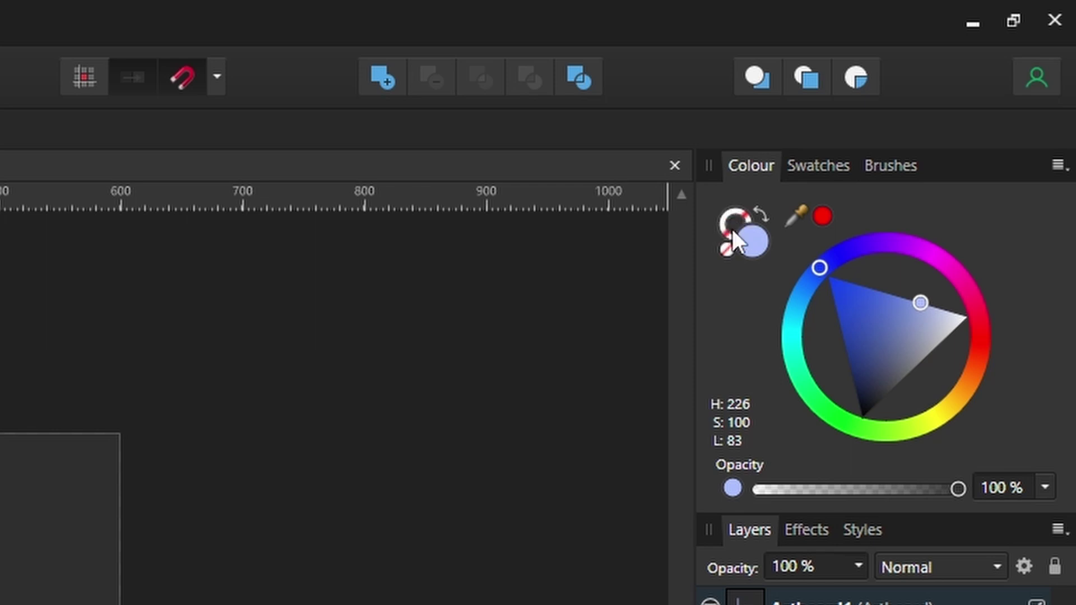
Give the number four a red stroke about 7.6 pt wide.
click(730, 225)
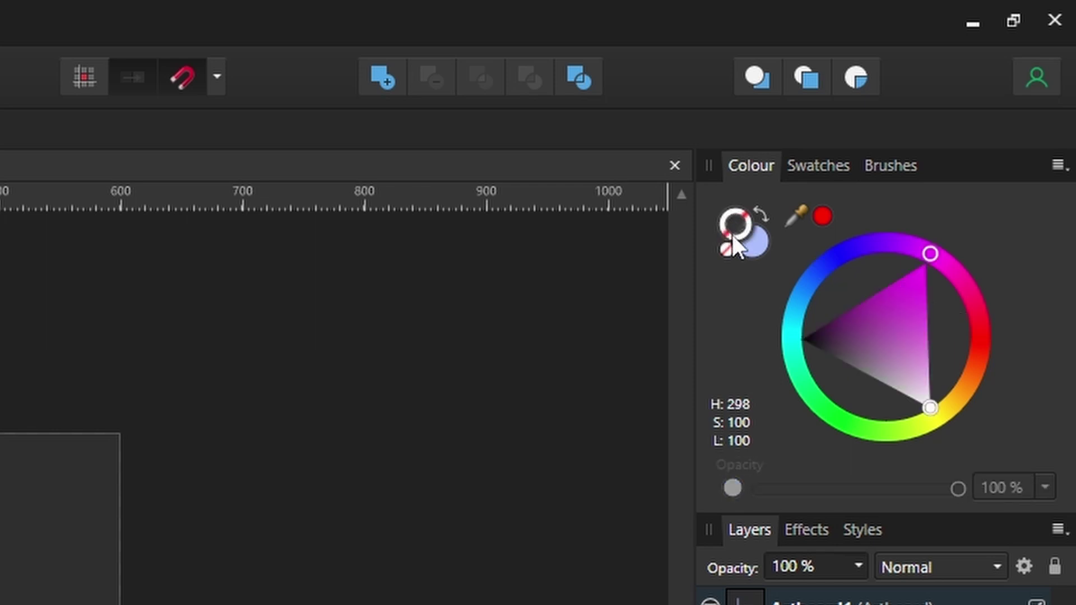
mouse_move(835, 260)
mouse_down()
mouse_move(881, 244)
mouse_move(951, 318)
mouse_move(945, 383)
mouse_move(963, 346)
mouse_up()
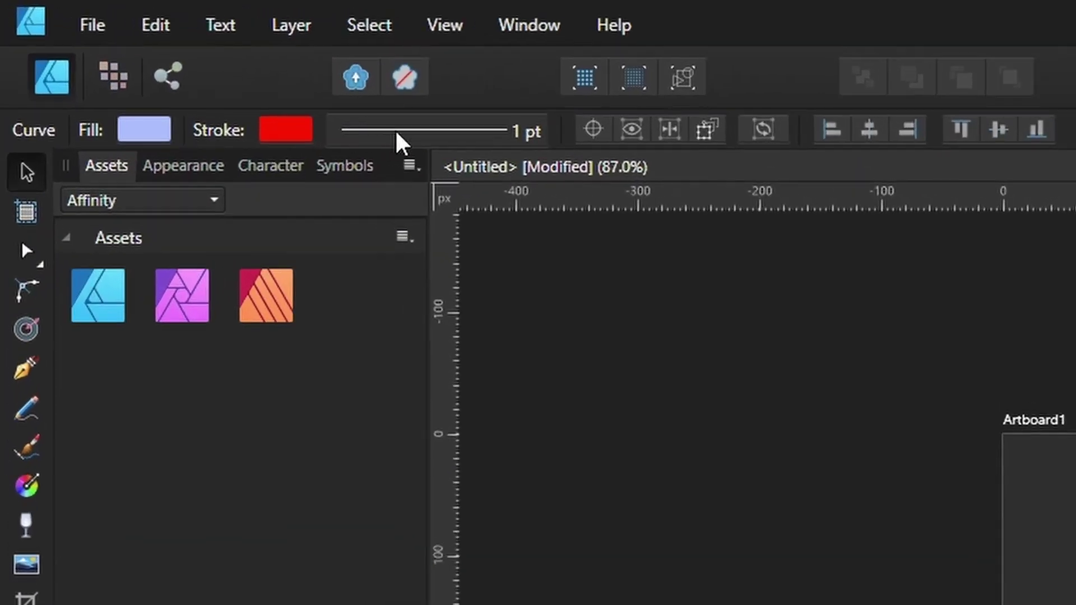
click(431, 132)
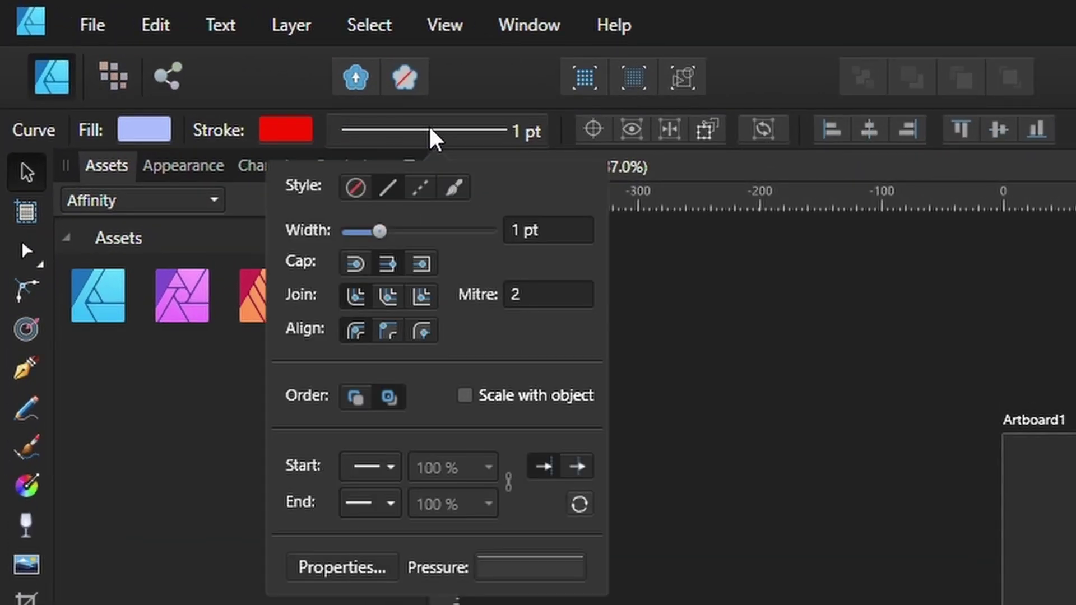
drag(381, 232, 401, 231)
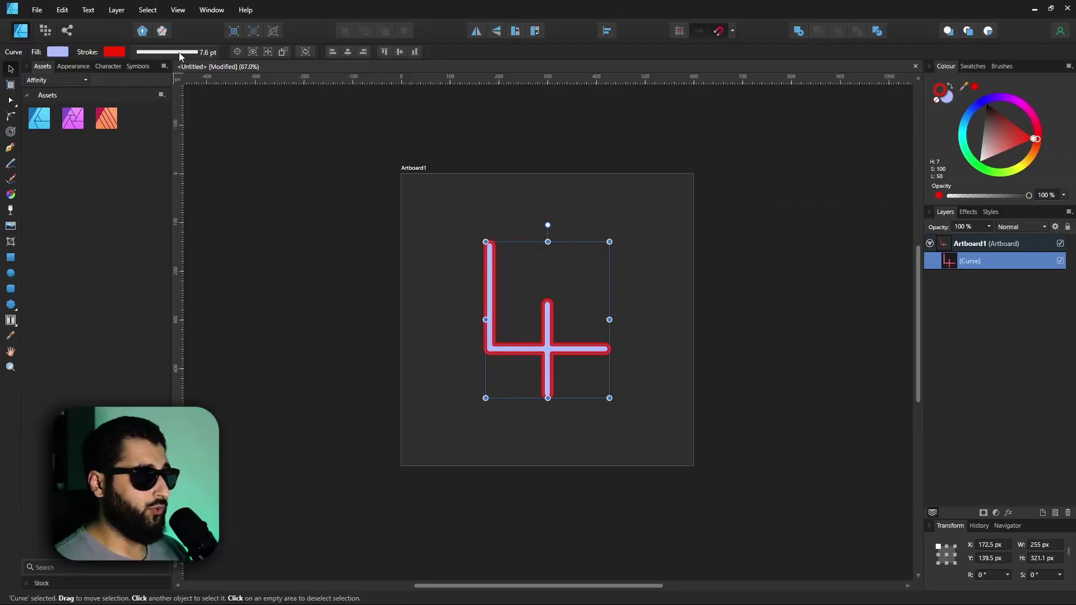
Show the Character panel from View > Studio and reduce the red stroke width to 4.9 pt.
click(111, 66)
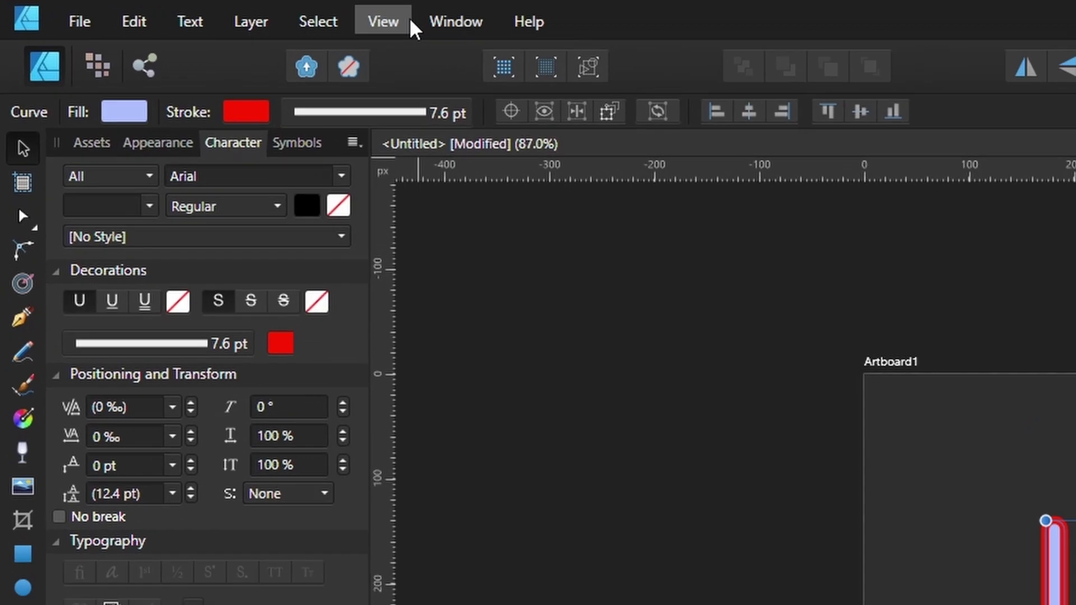
click(182, 9)
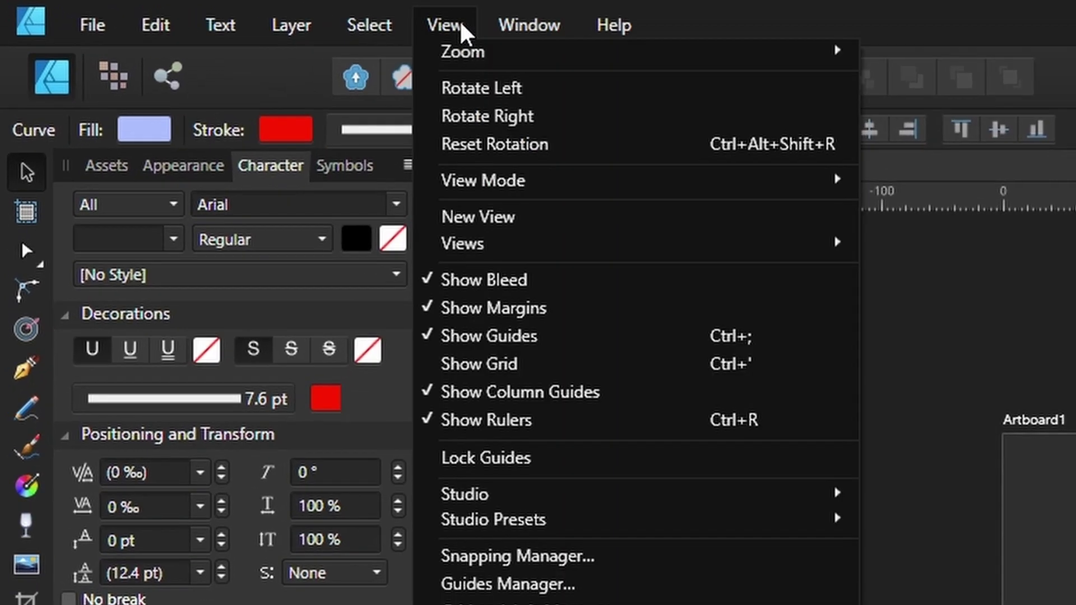
mouse_move(560, 492)
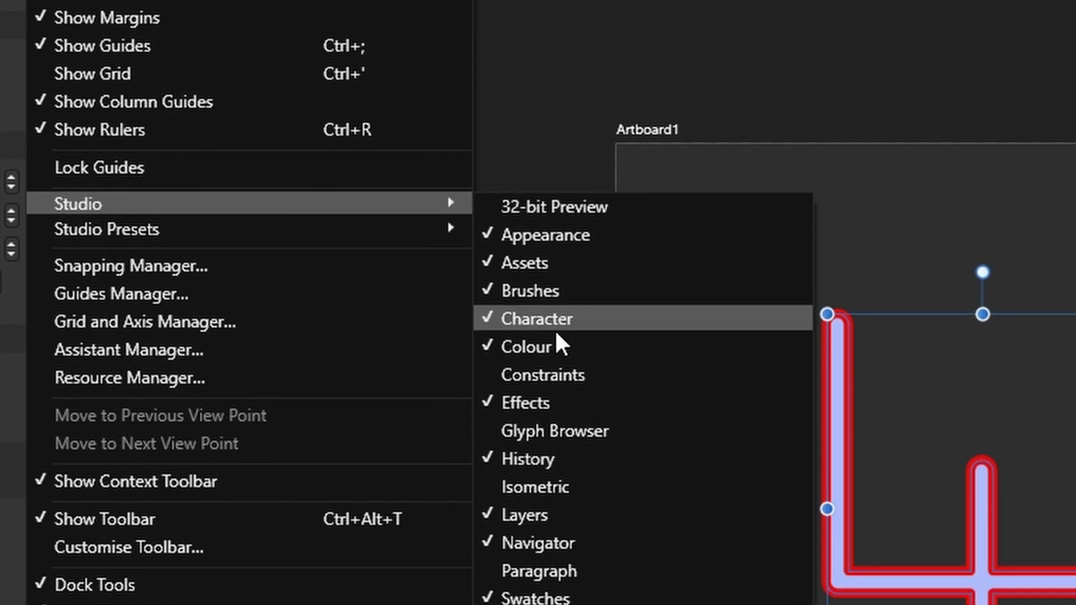
click(556, 329)
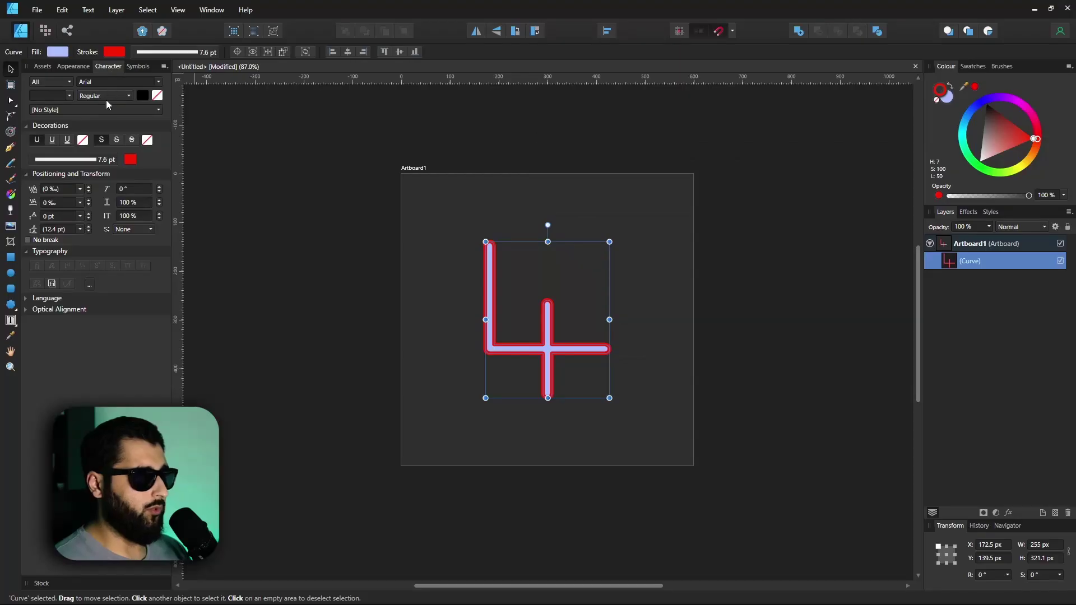
click(93, 162)
mouse_move(60, 200)
mouse_down()
mouse_move(73, 200)
mouse_move(53, 200)
mouse_up()
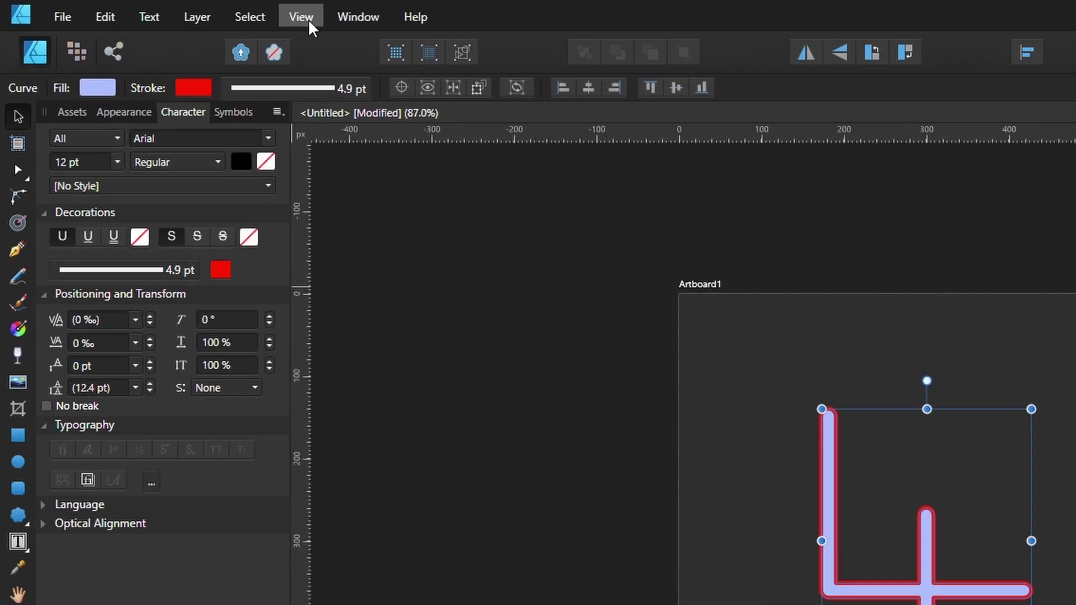
Enable the Appearance panel from View > Studio to list the shape's stroke and fill.
click(308, 19)
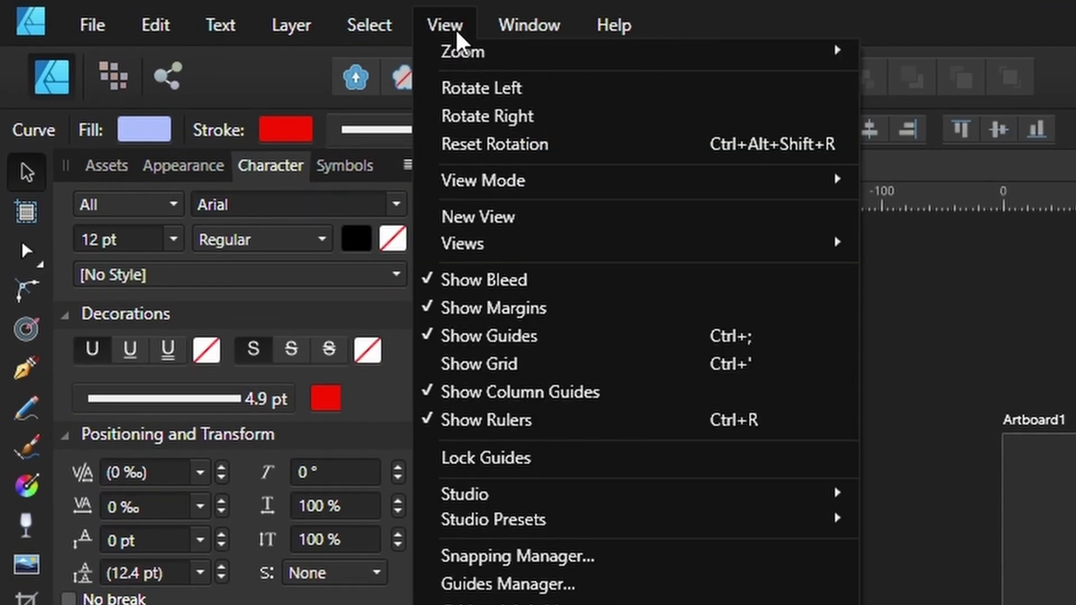
mouse_move(521, 335)
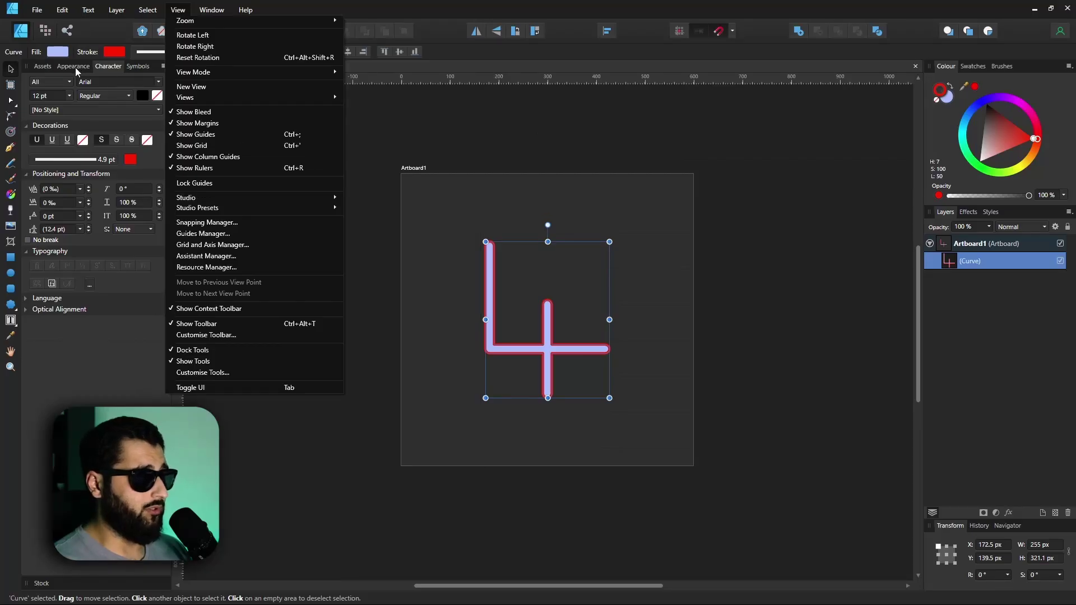
click(75, 68)
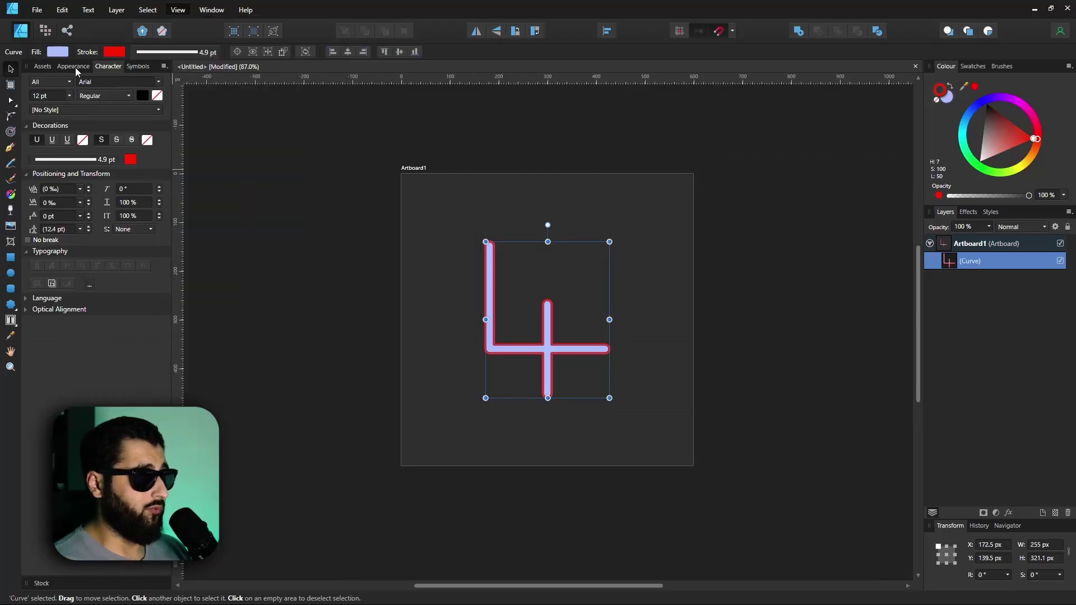
click(75, 67)
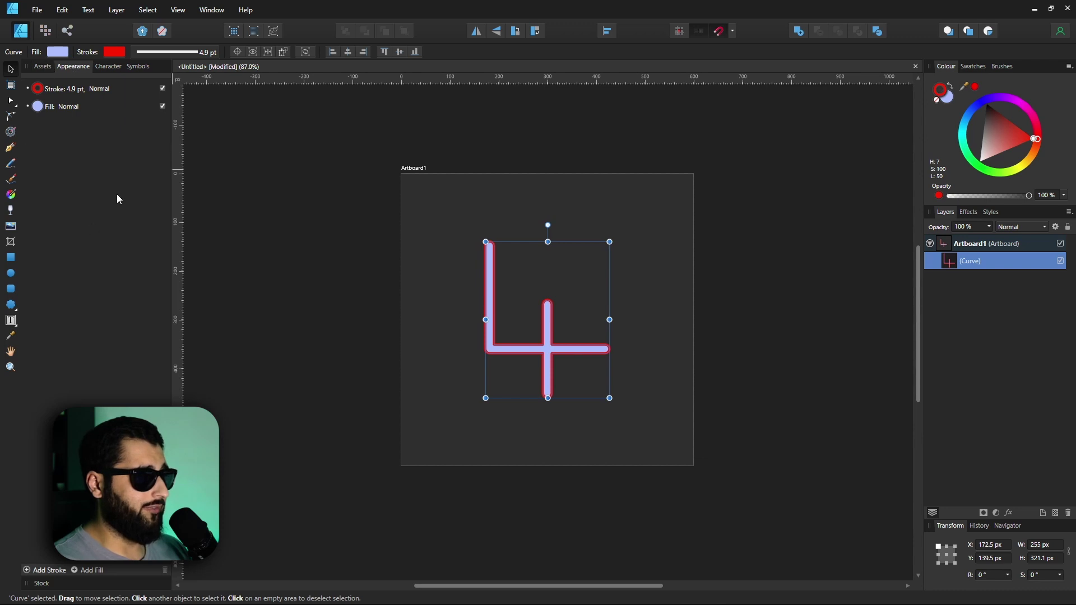
Toggle the red stroke and fill off and on to compare, then add a new empty stroke.
click(163, 89)
click(163, 88)
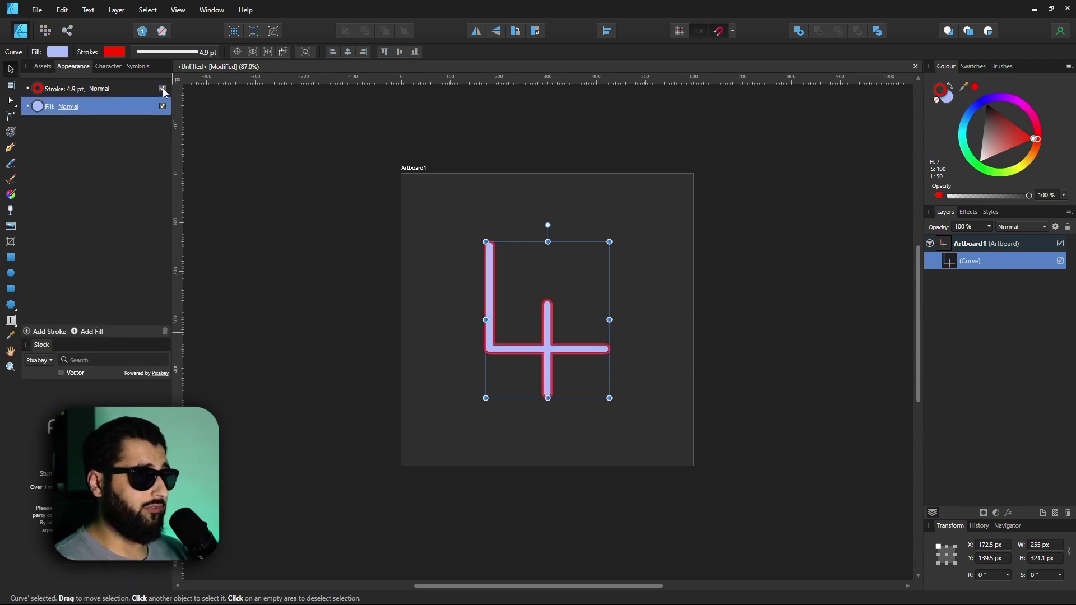
click(163, 106)
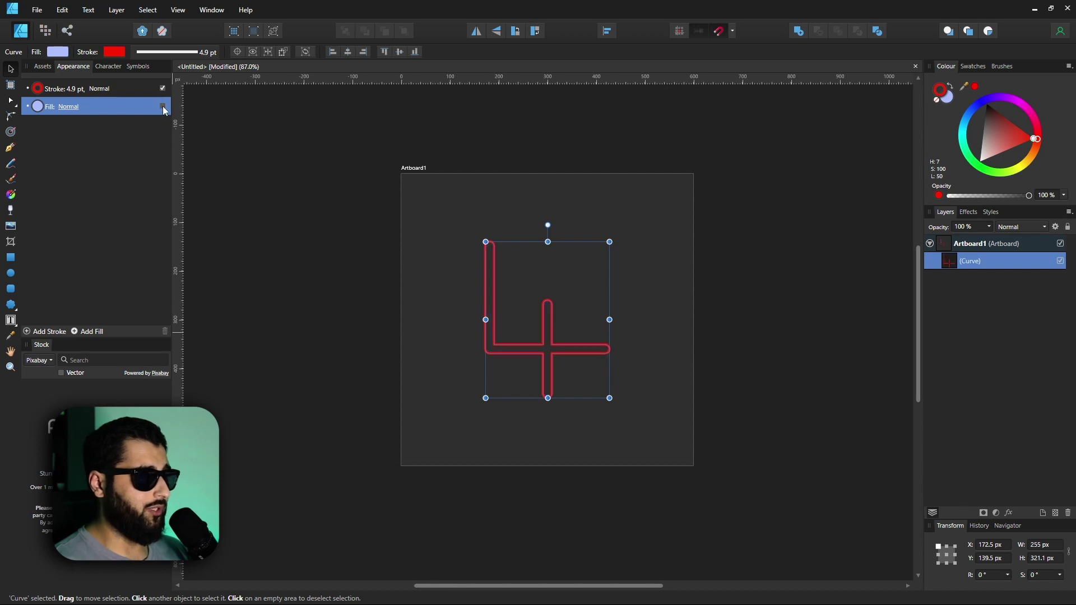
click(163, 106)
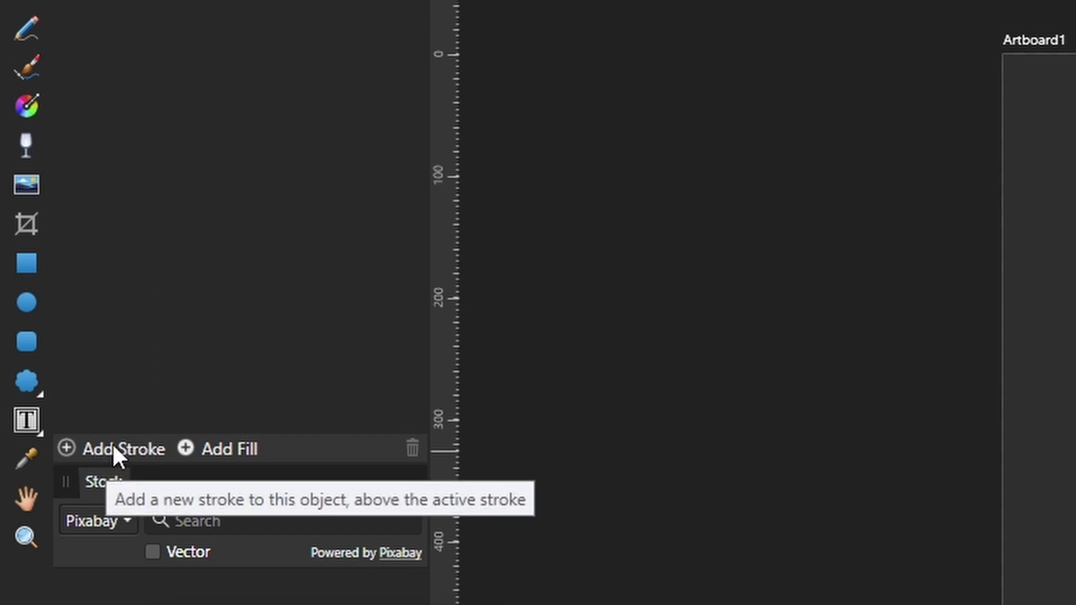
click(109, 446)
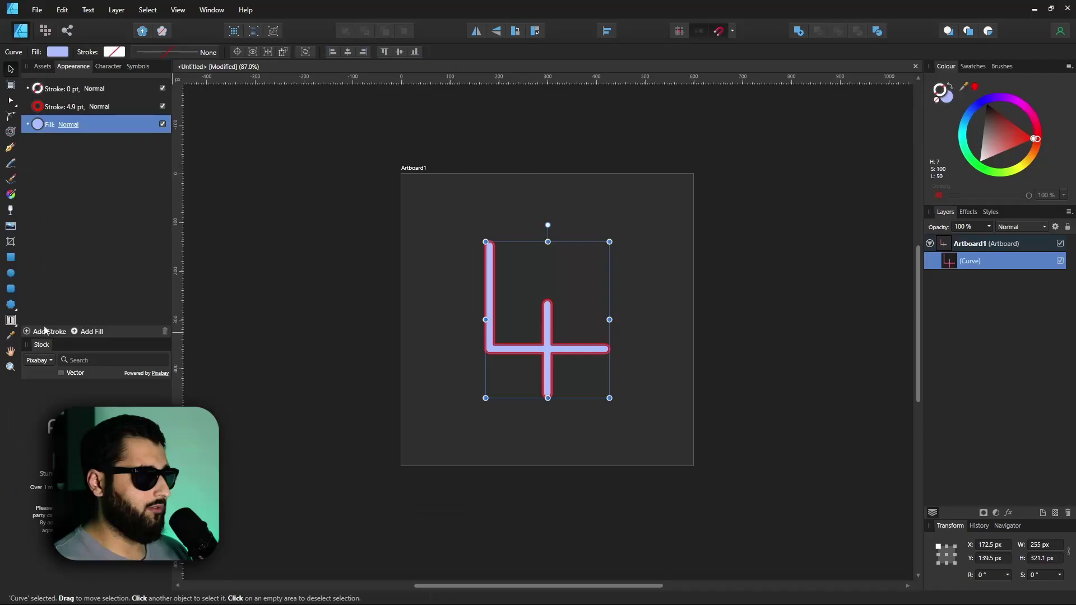
Colour the new empty stroke purple and widen it.
click(58, 92)
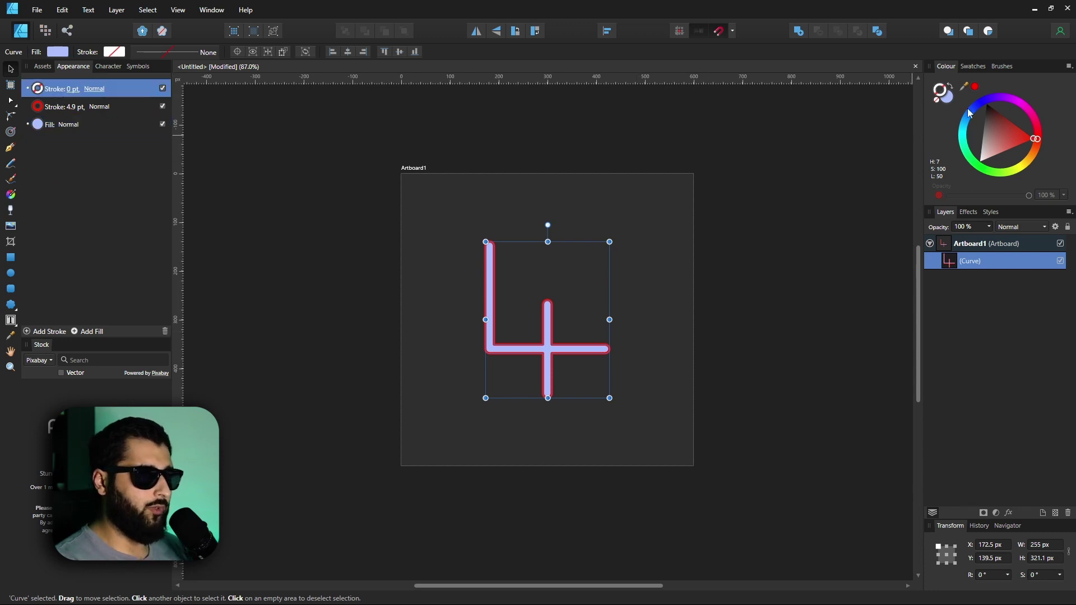
click(1028, 110)
drag(1031, 112, 995, 100)
click(72, 88)
drag(37, 128, 67, 129)
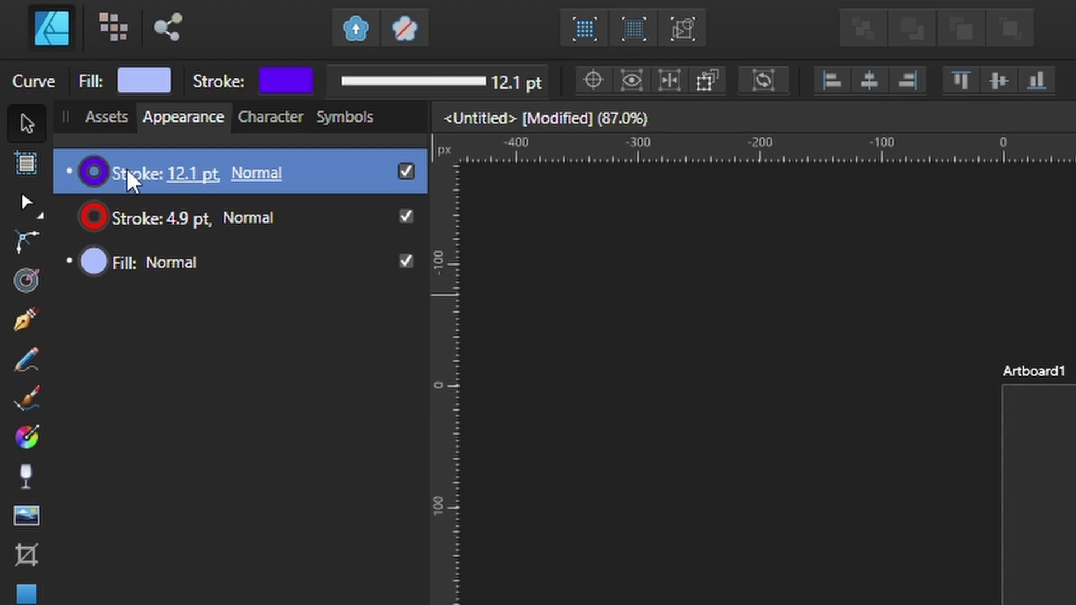
Align the wide stroke outside the shape's edge and change its colour to blue.
click(176, 174)
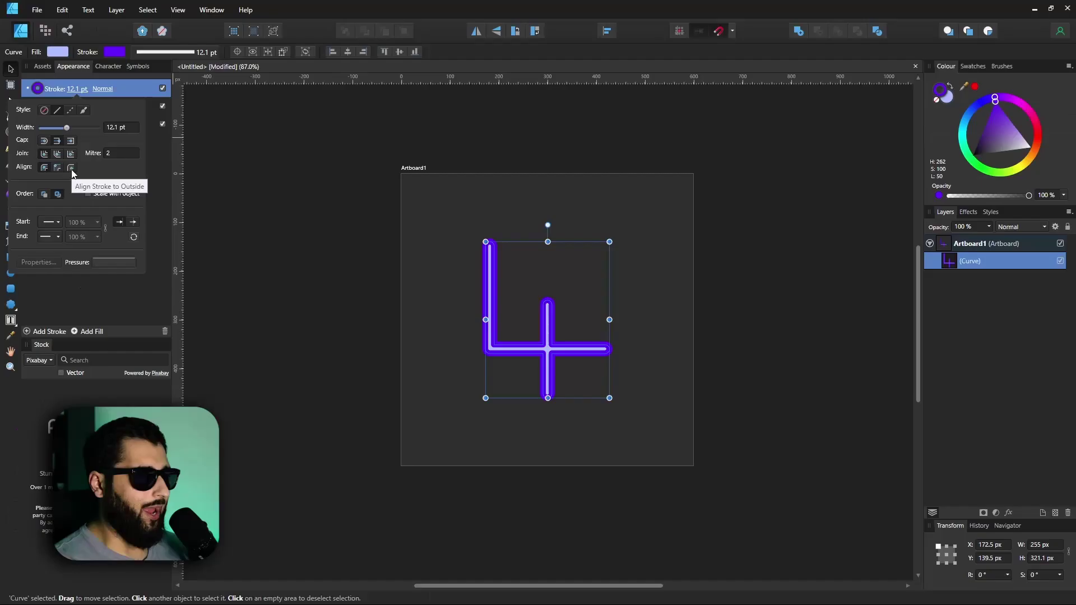
click(71, 168)
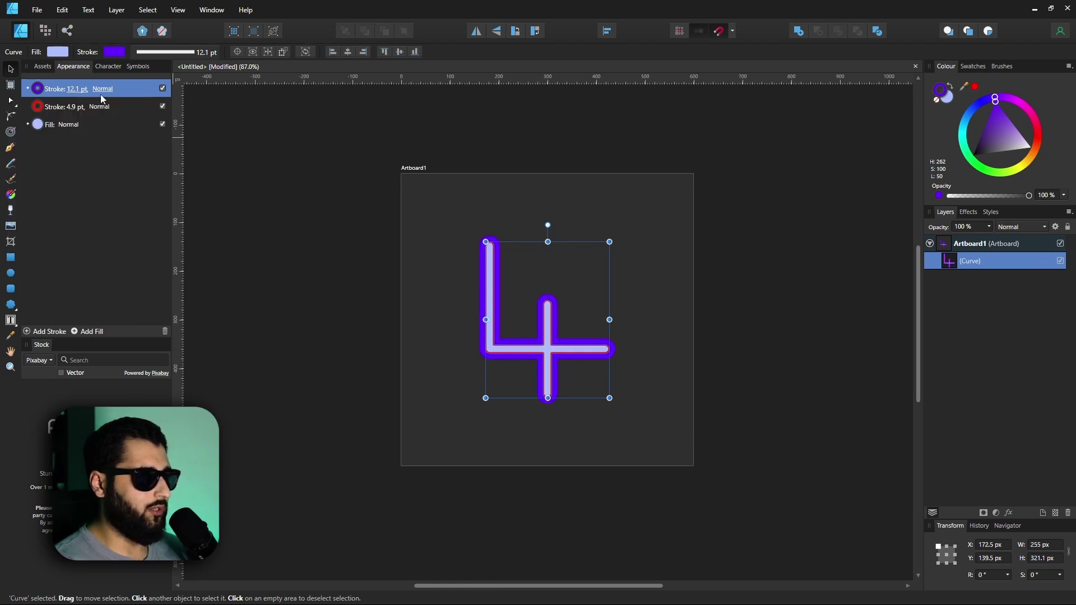
click(74, 108)
click(78, 107)
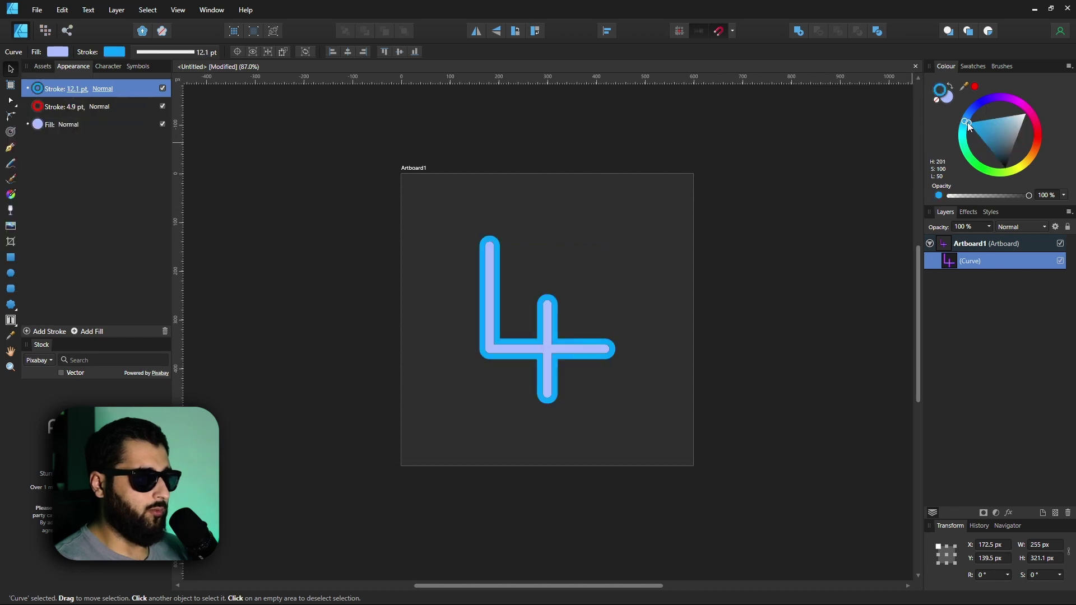
click(149, 174)
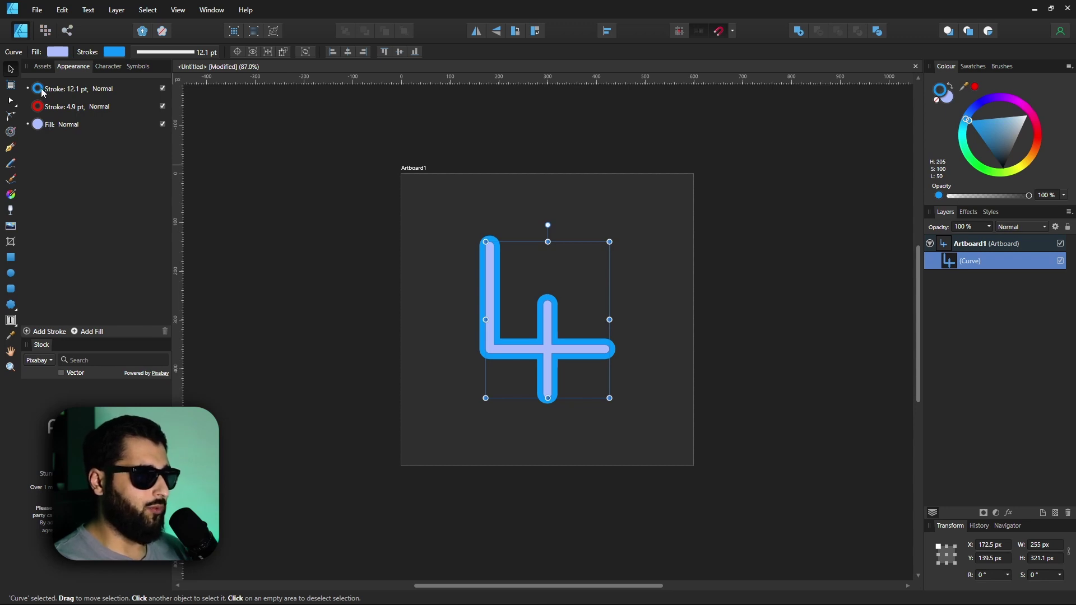
Widen the red stroke to 23.4 pt so it shows around the blue.
click(46, 108)
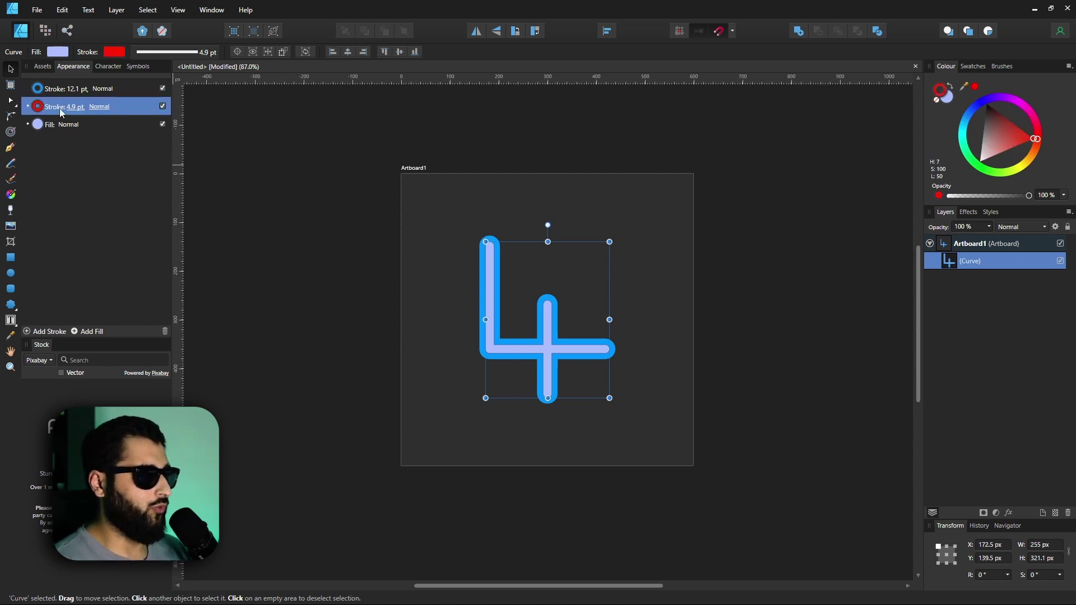
click(74, 109)
drag(59, 147, 74, 147)
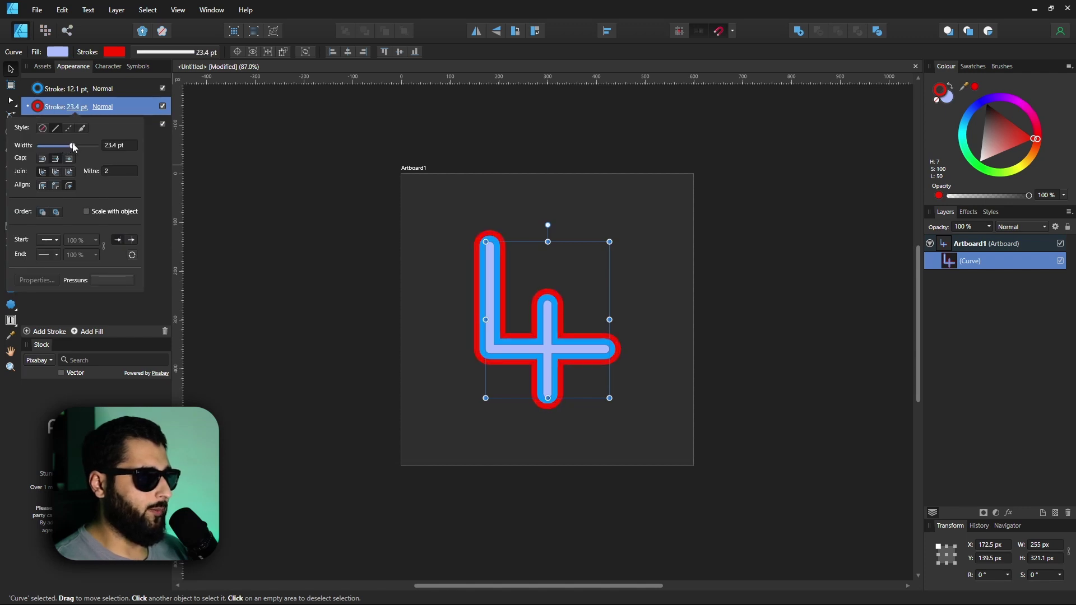
Add a green stroke and set its width to 17.3 pt.
click(47, 332)
click(983, 168)
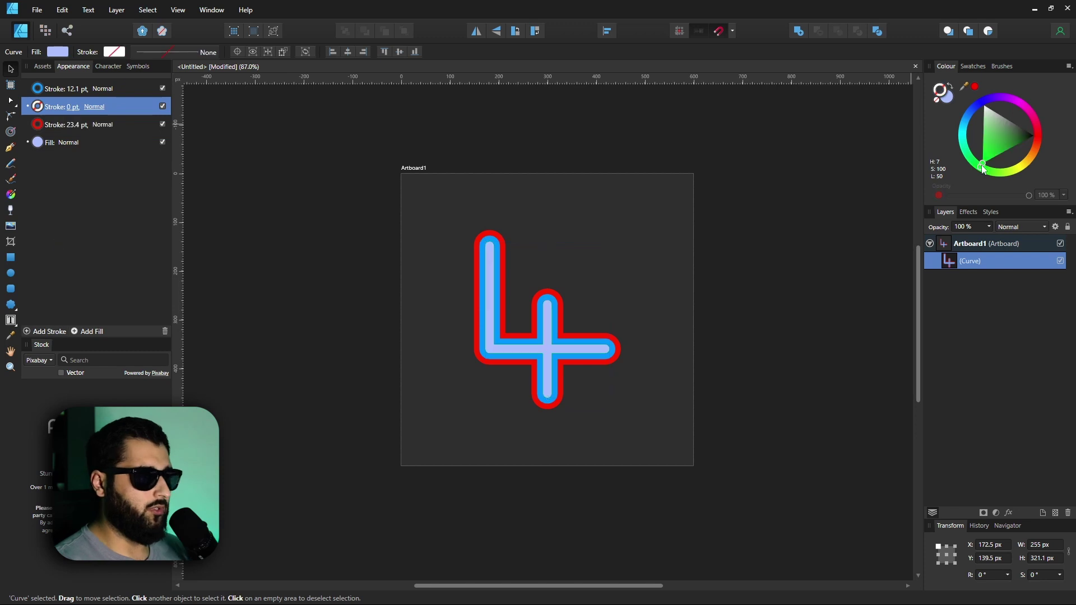
click(73, 109)
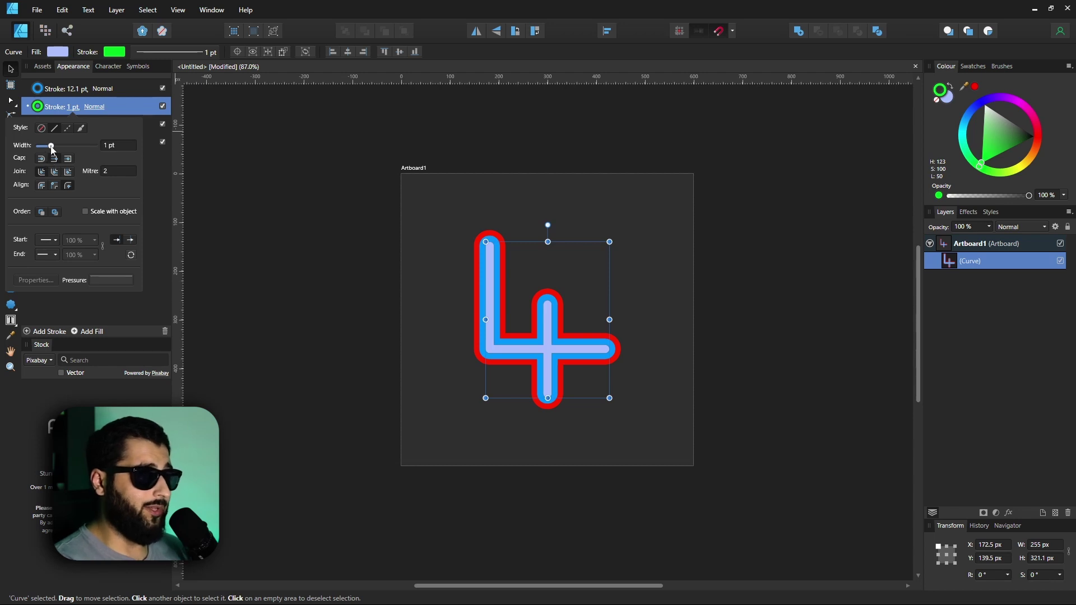
drag(51, 148, 67, 148)
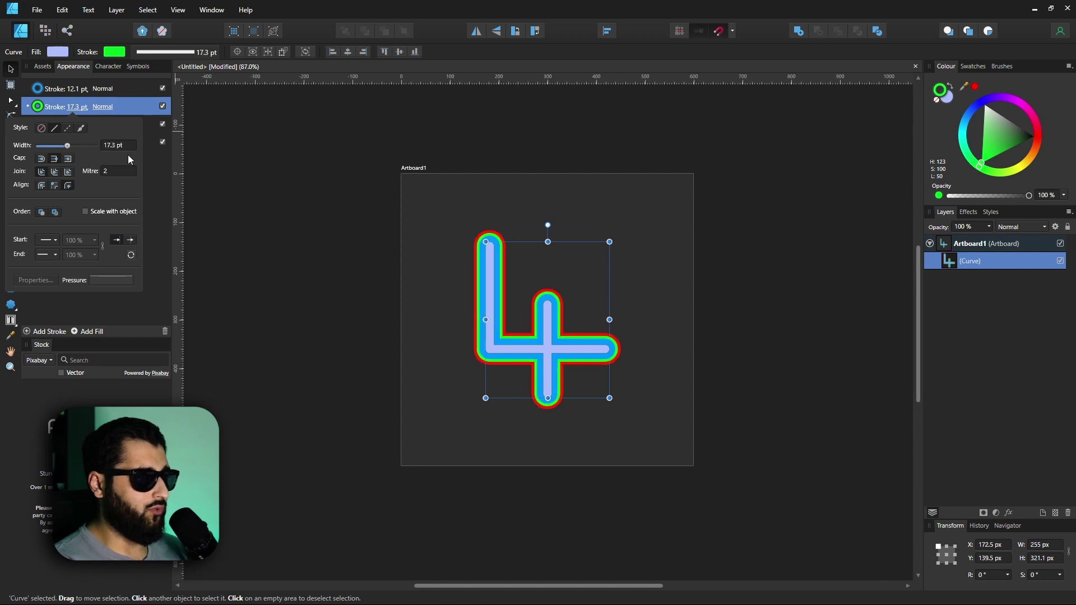
Move the green stroke below the red one and widen it to 37.3 pt.
key(ctrl+d)
scroll(502, 269, up, 5)
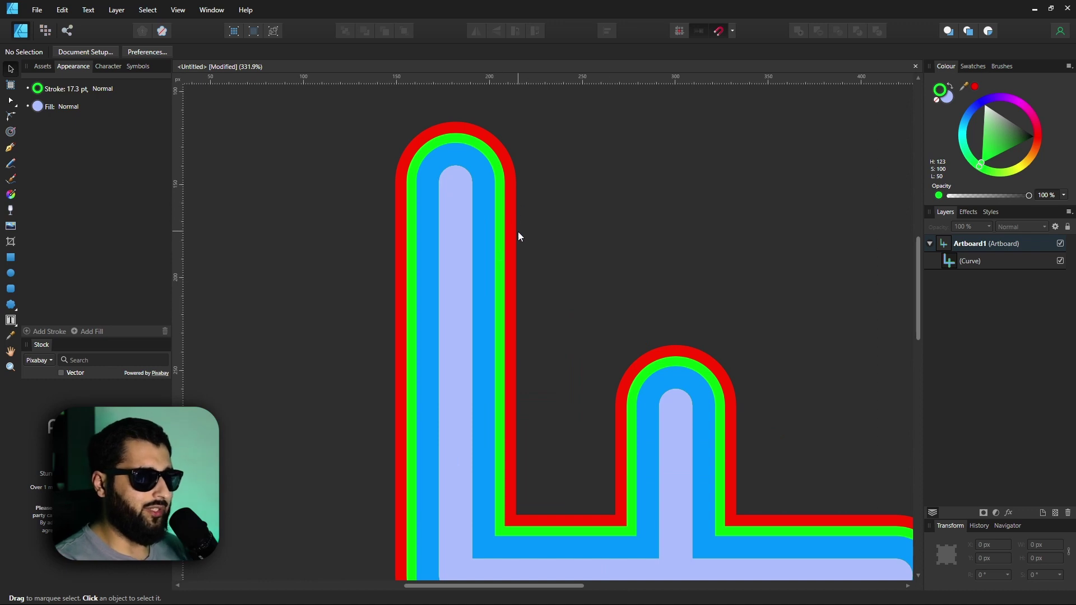
click(455, 213)
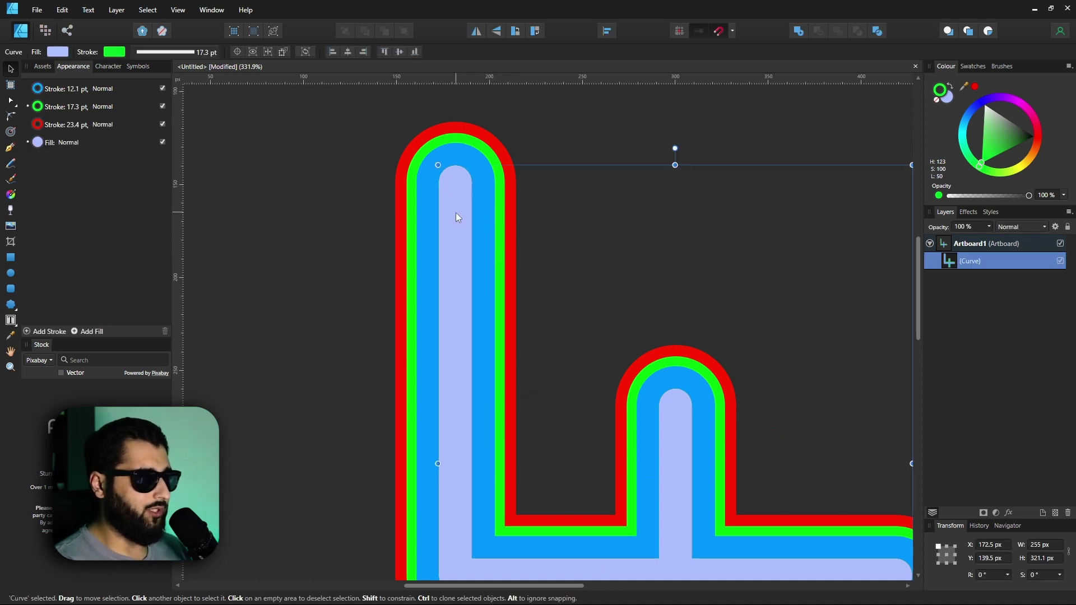
drag(39, 107, 41, 130)
click(39, 130)
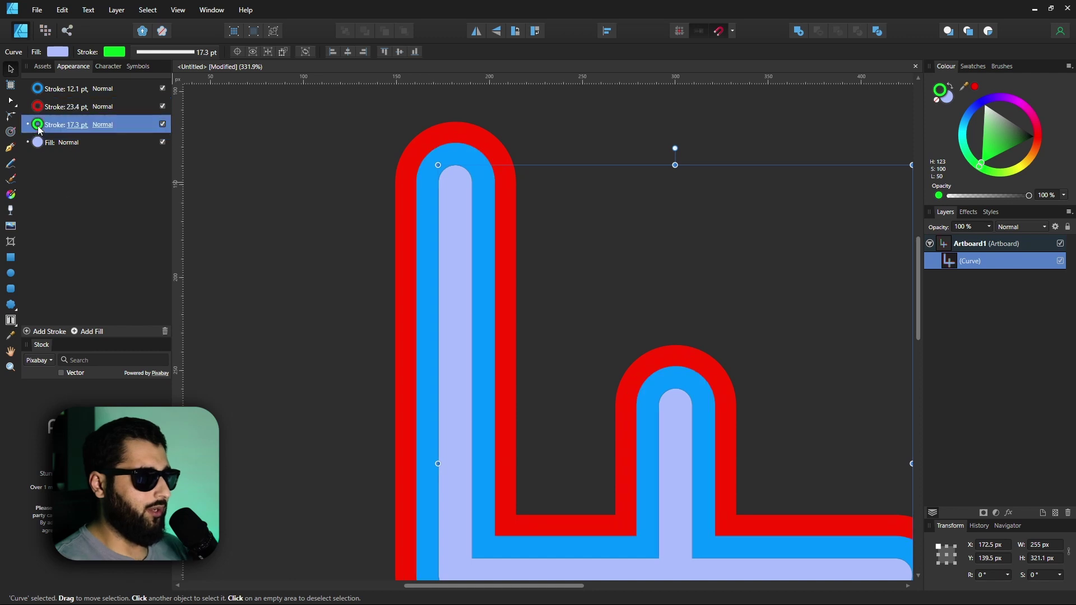
click(70, 125)
drag(73, 167, 84, 167)
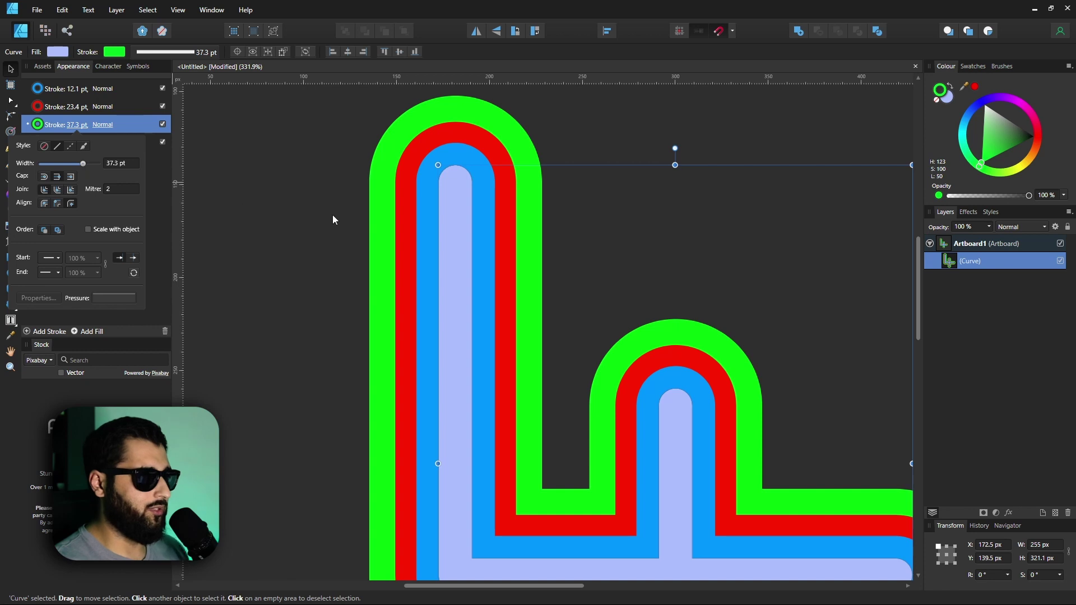
scroll(308, 240, down, 3)
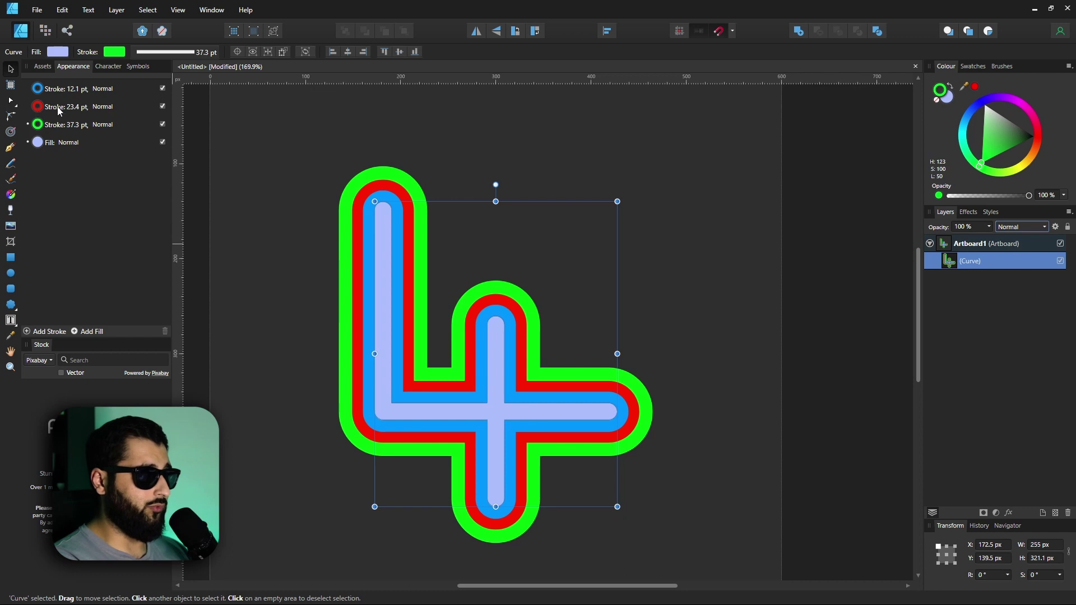
Set the red 23.4 pt stroke's blend mode to Erase, then reselect the four.
click(104, 108)
click(104, 108)
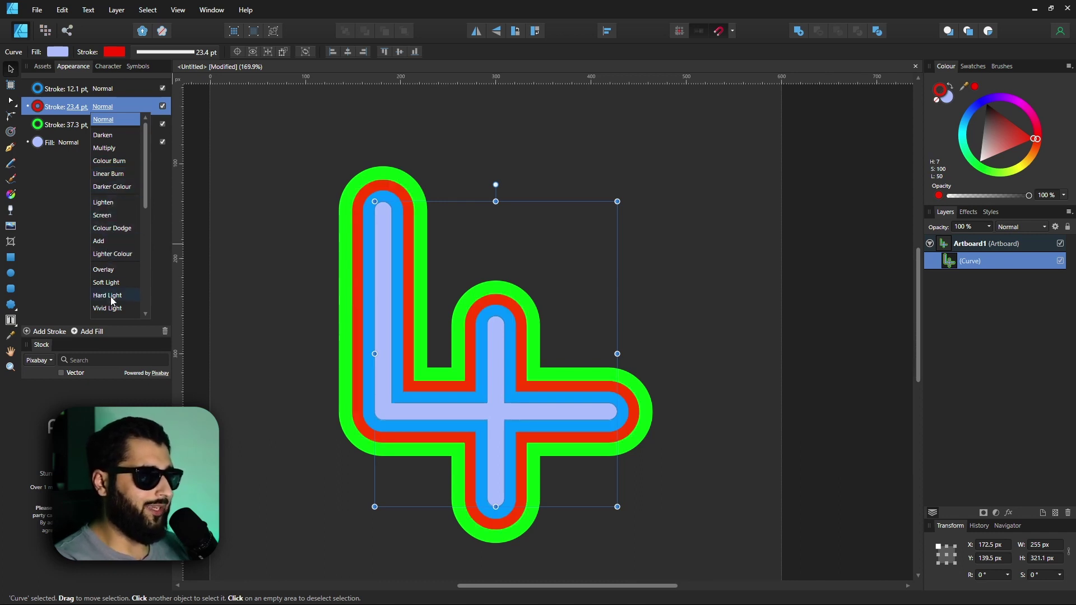
scroll(113, 311, down, 1)
scroll(114, 310, down, 5)
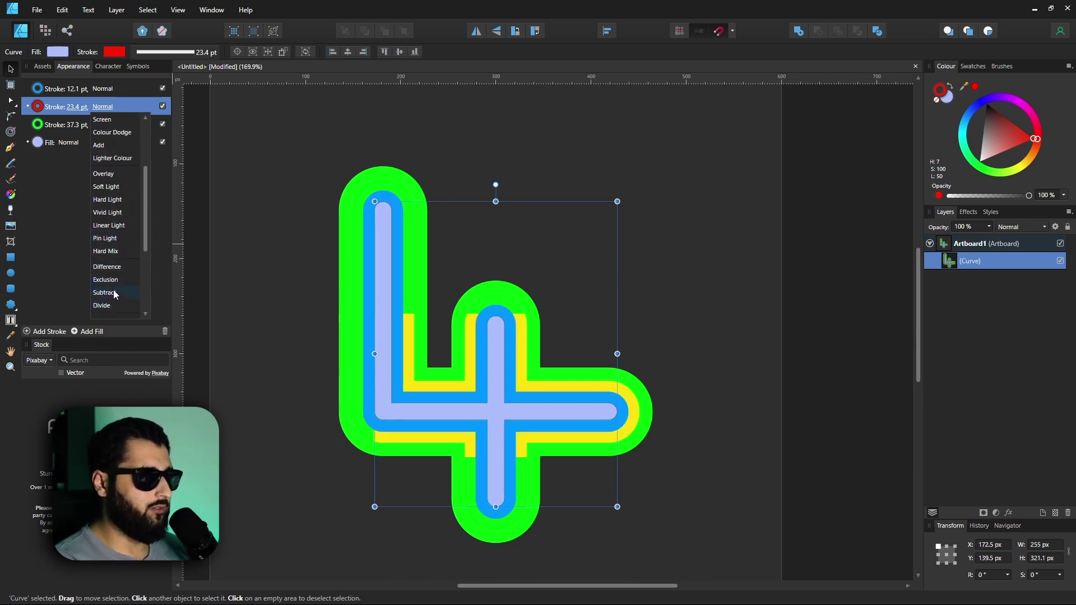
scroll(114, 310, down, 3)
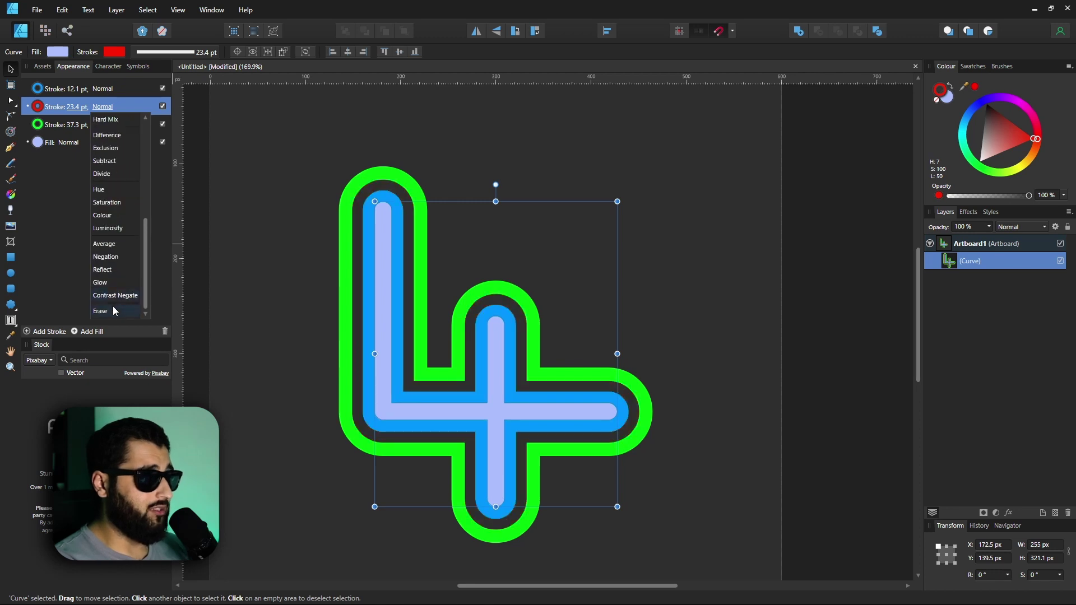
click(113, 310)
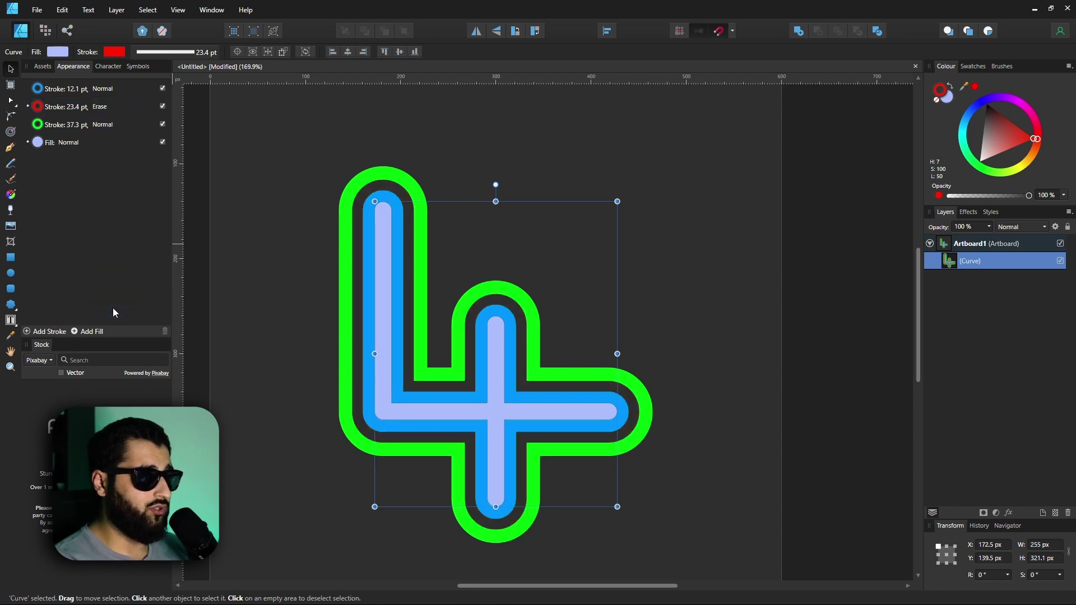
click(264, 243)
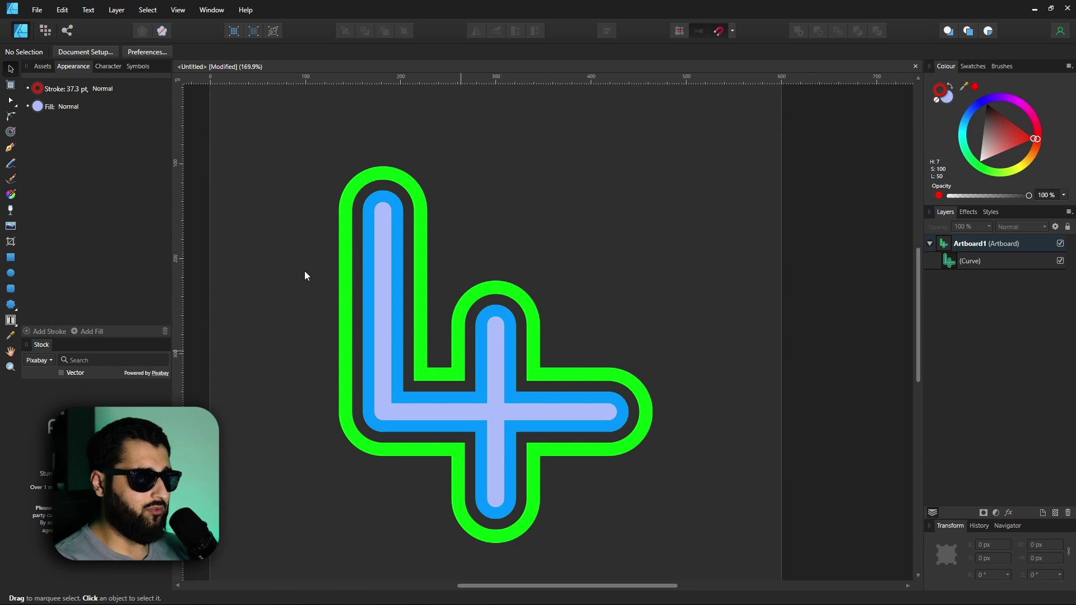
key(ctrl+a)
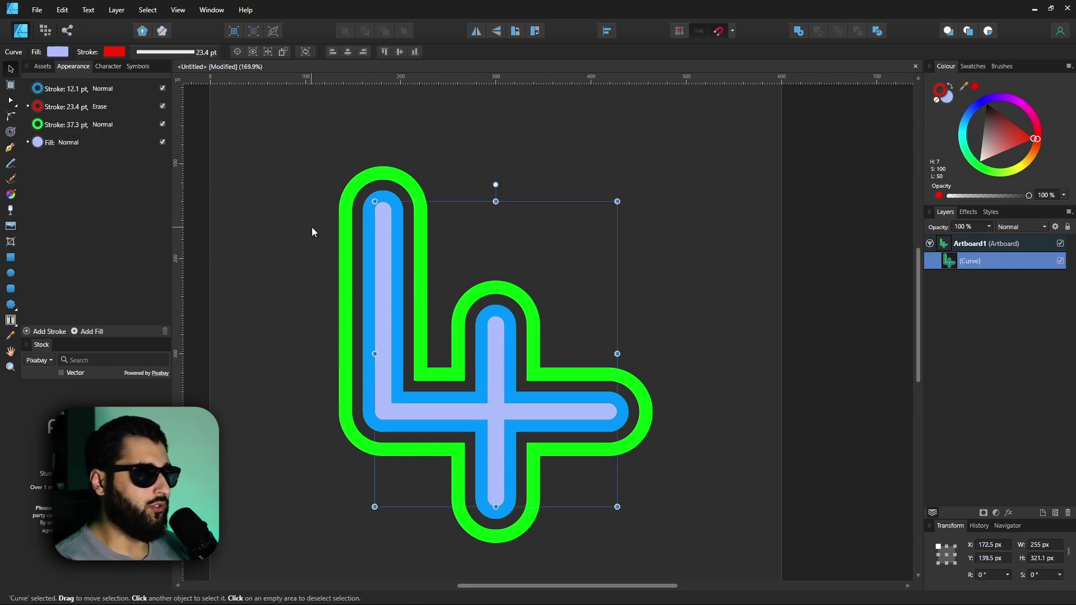
scroll(311, 227, up, 1)
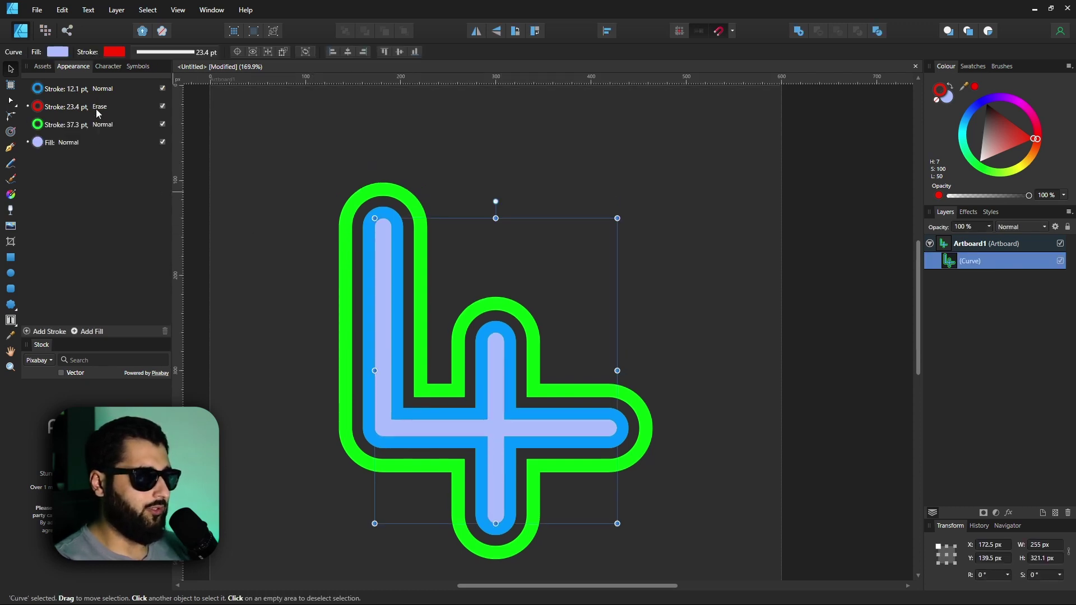
Widen the erasing stroke to 26.9 pt and draw a text frame on a new artboard.
click(76, 107)
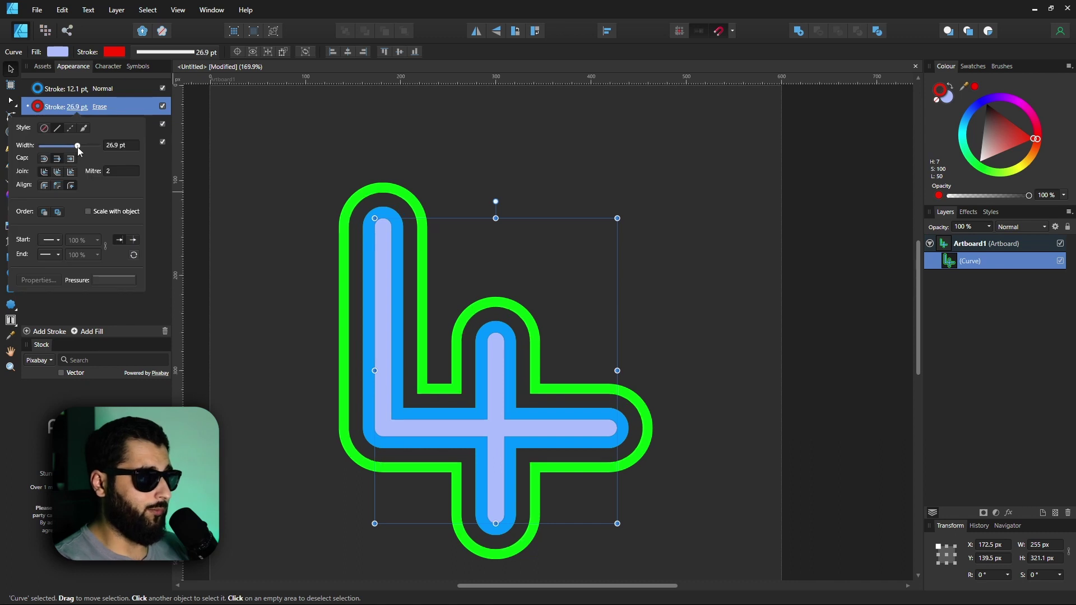
scroll(666, 149, up, 1)
click(666, 150)
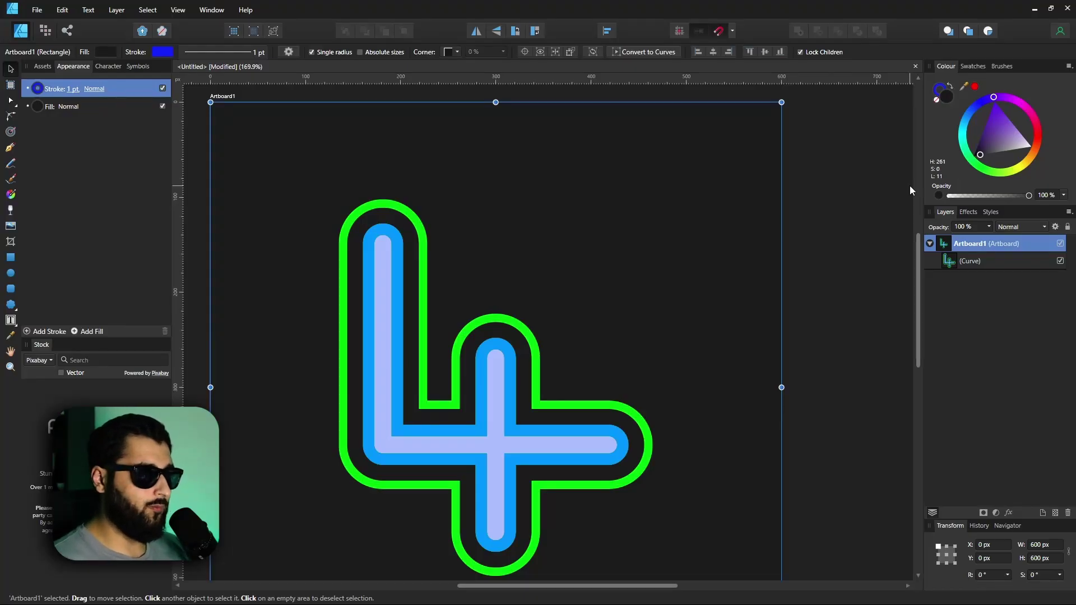
scroll(408, 285, down, 3)
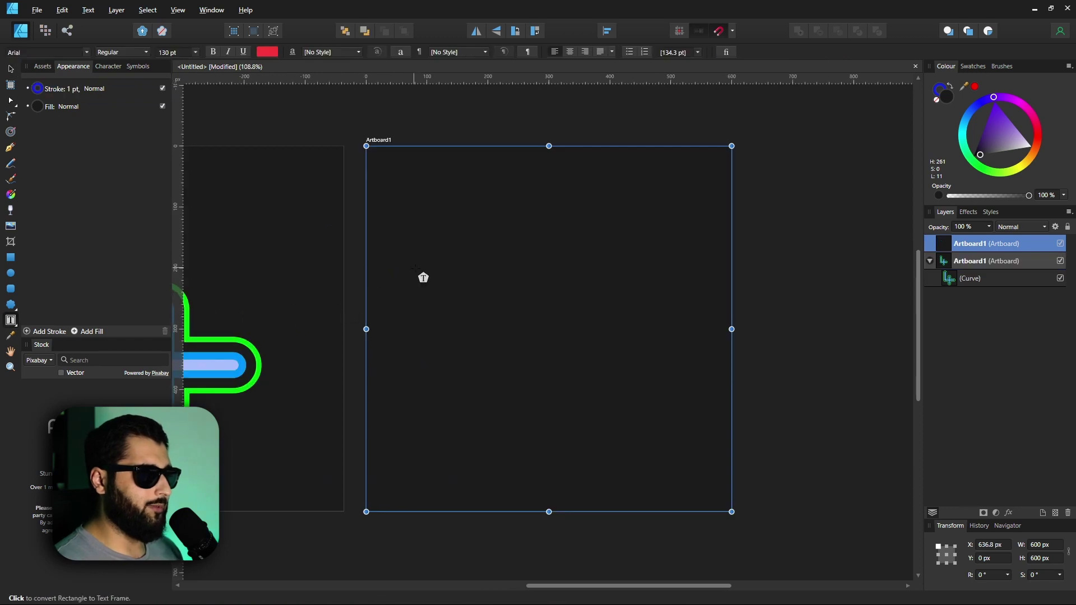
mouse_move(387, 256)
mouse_down()
mouse_move(642, 368)
mouse_move(710, 413)
mouse_up()
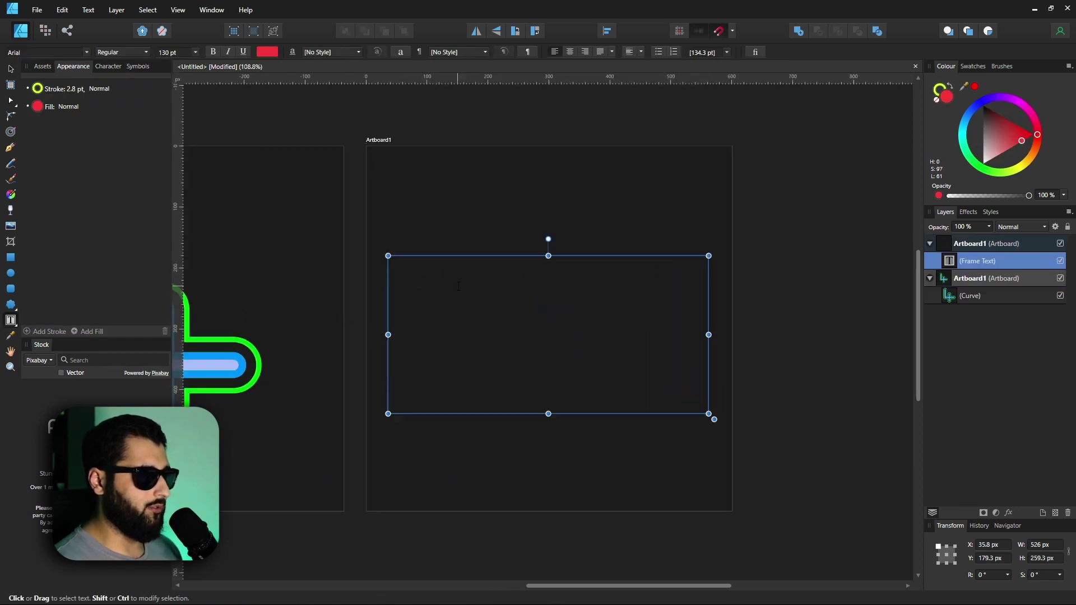
Type 'STROKE' in the text frame and give its outline a yellow colour.
text(STROKE)
key(Escape)
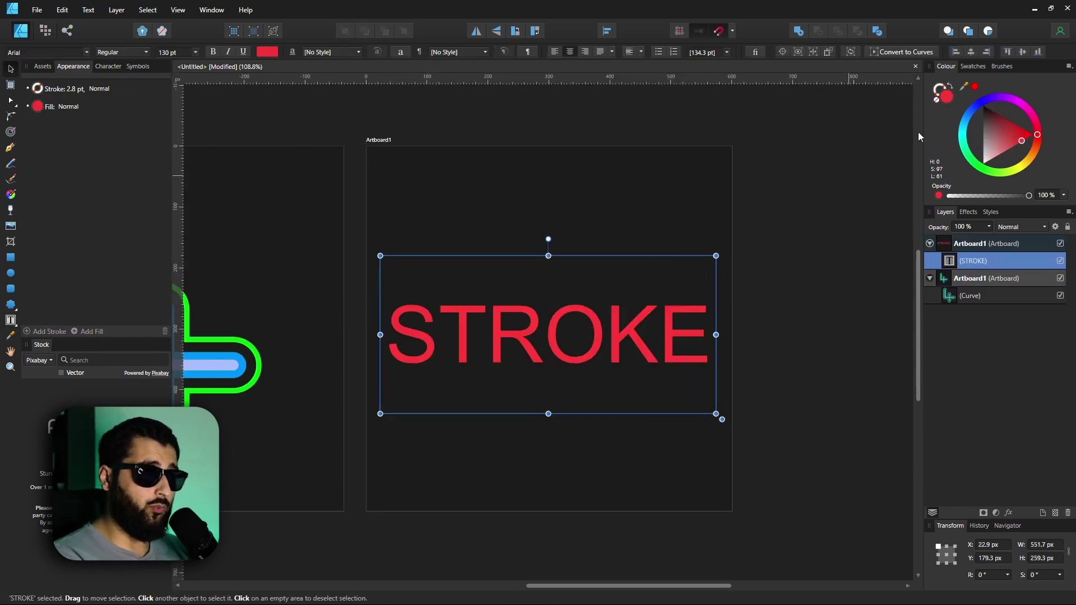
click(938, 89)
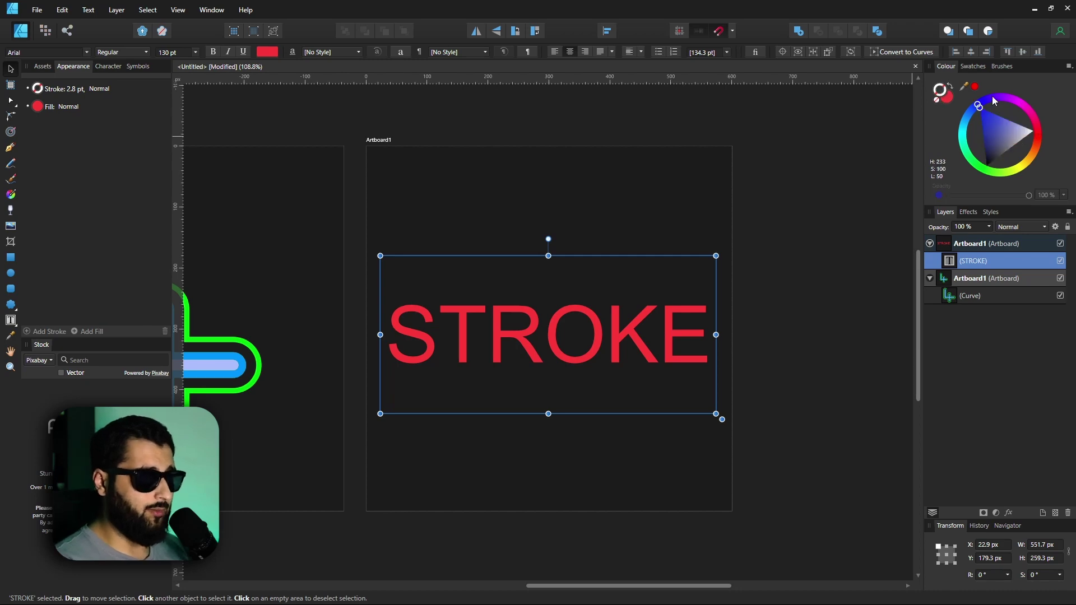
mouse_move(1003, 96)
mouse_down()
mouse_move(1017, 101)
mouse_move(1029, 143)
mouse_up()
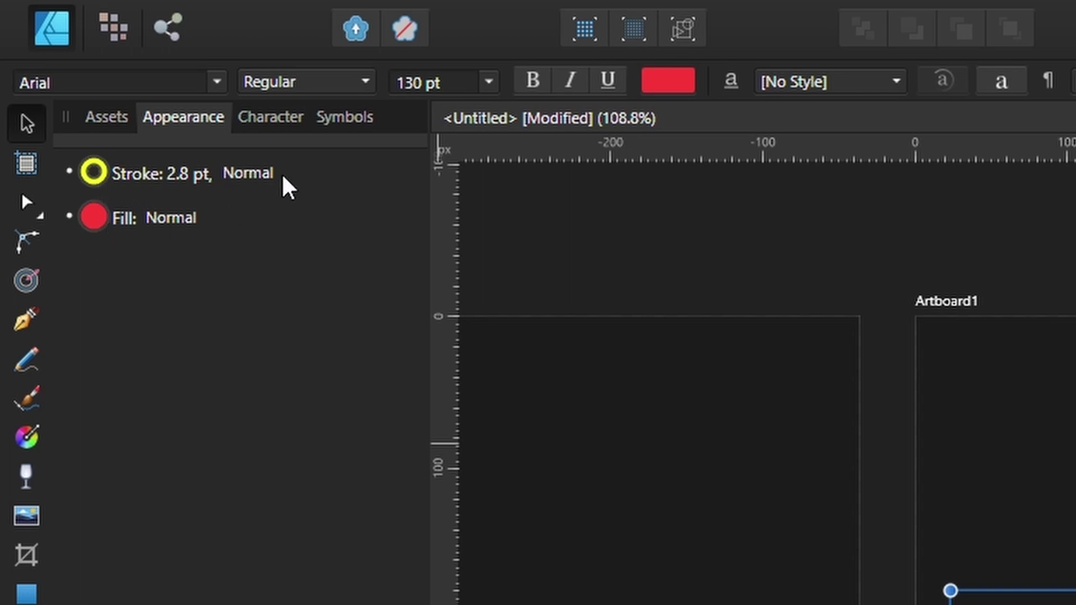
Thicken the STROKE text's yellow outline to 3.6 pt.
click(185, 176)
drag(136, 270, 141, 270)
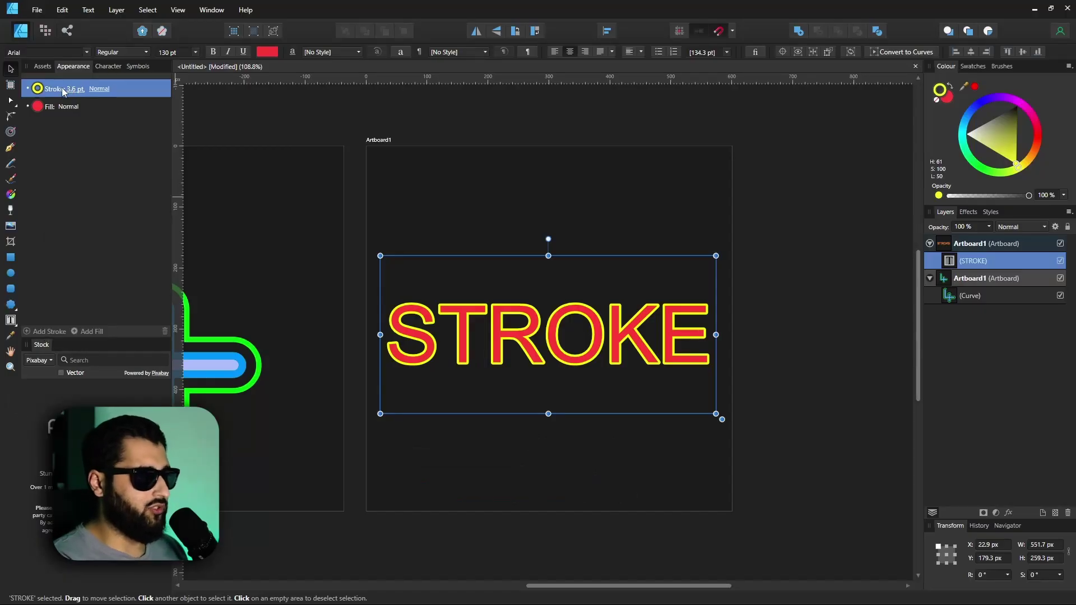
click(63, 90)
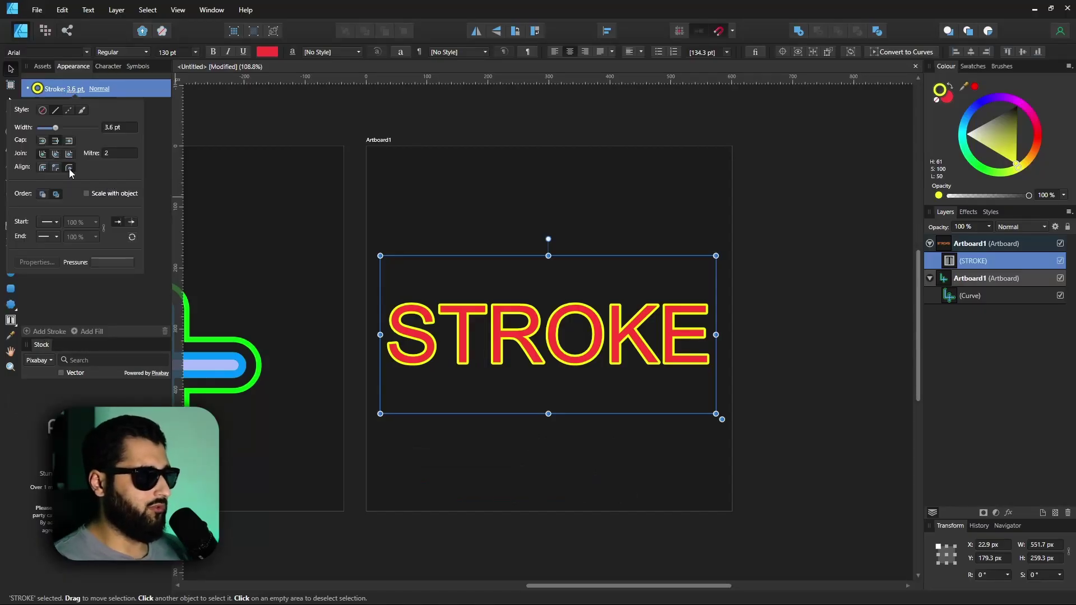
Give the STROKE text a 7 px pinkish-red Outline layer effect outside its yellow stroke.
click(73, 88)
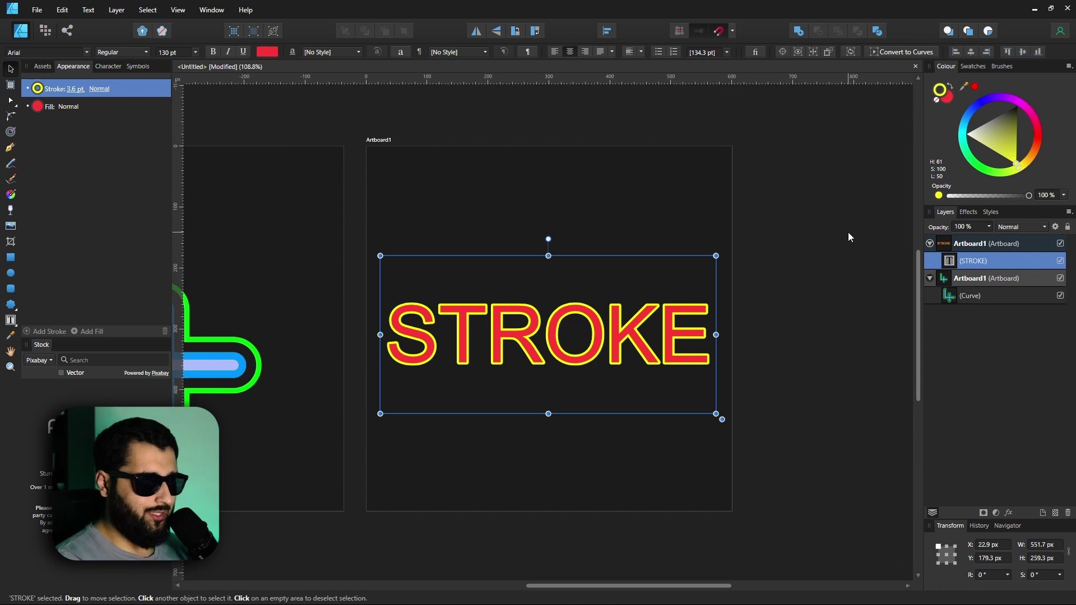
click(1010, 514)
click(748, 226)
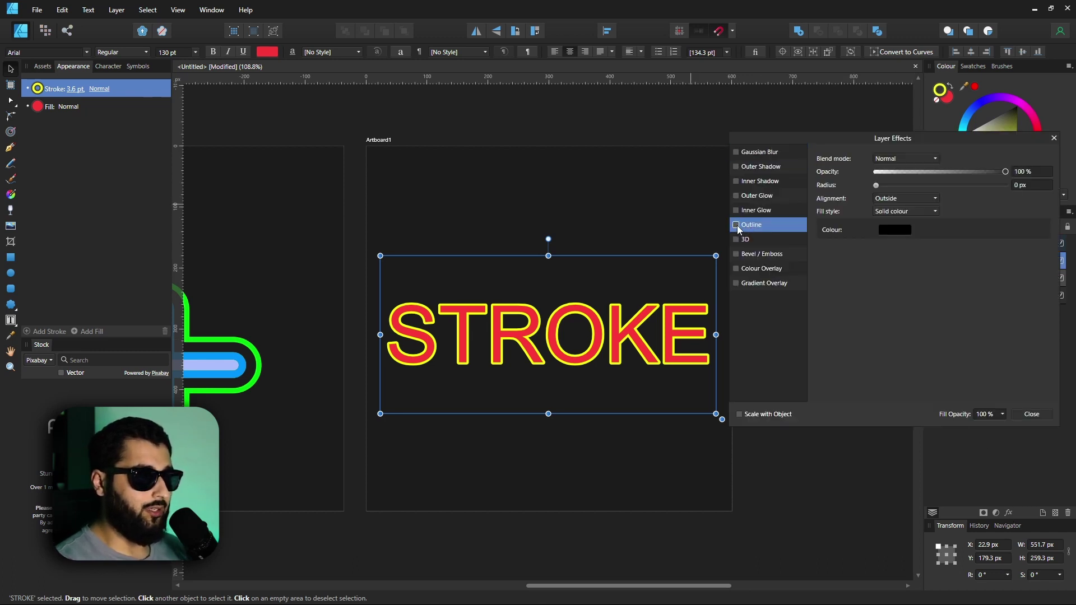
click(736, 225)
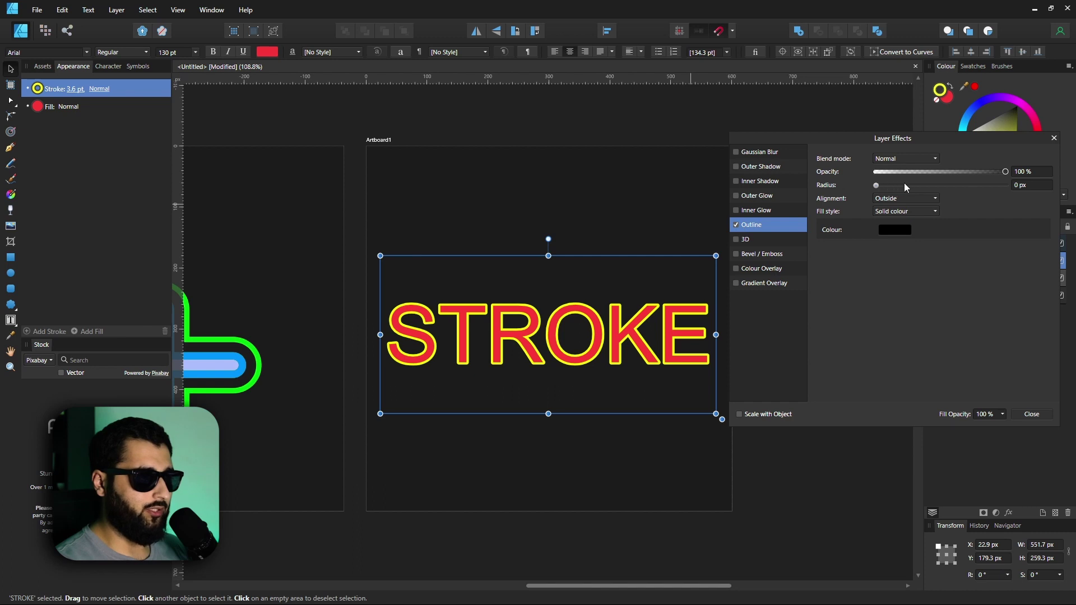
click(923, 185)
click(905, 230)
drag(906, 287, 907, 298)
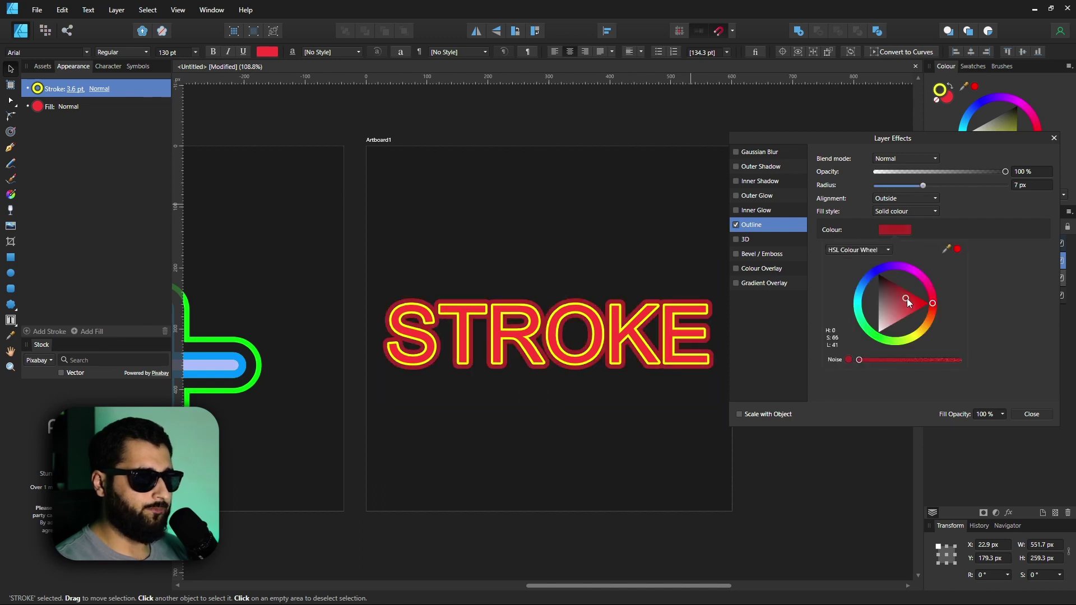
key(Return)
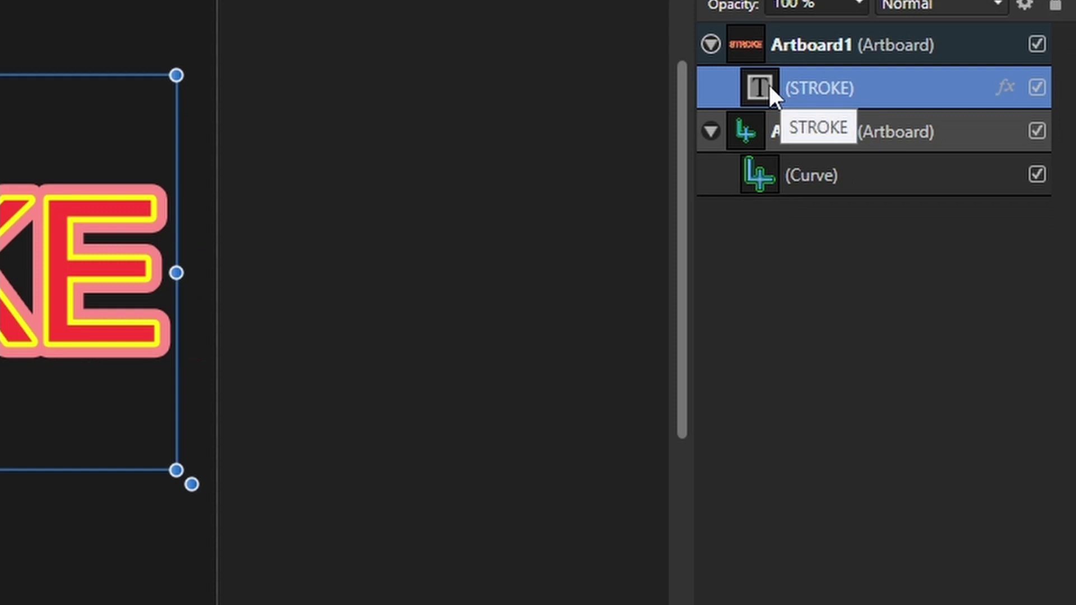
right_click(953, 261)
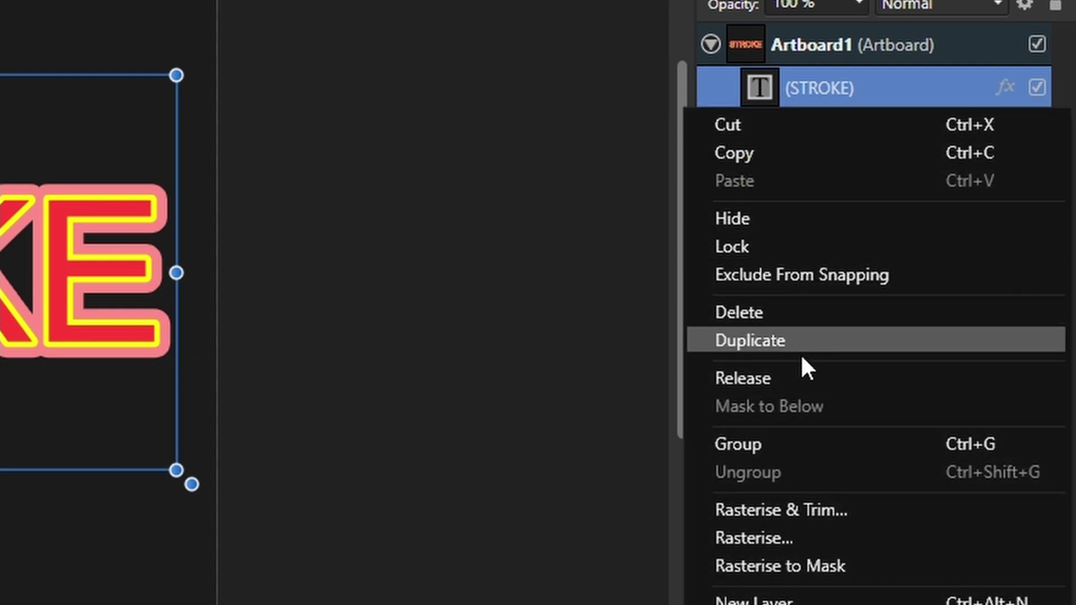
Group the STROKE text and give the group an 8.1 px purple Outline effect.
click(912, 439)
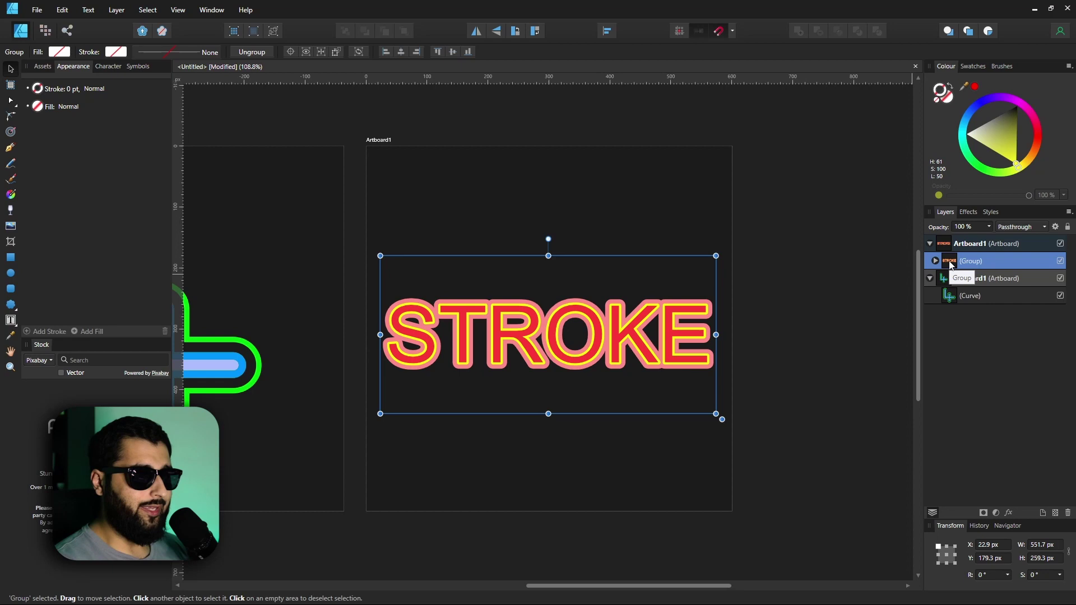
click(1009, 514)
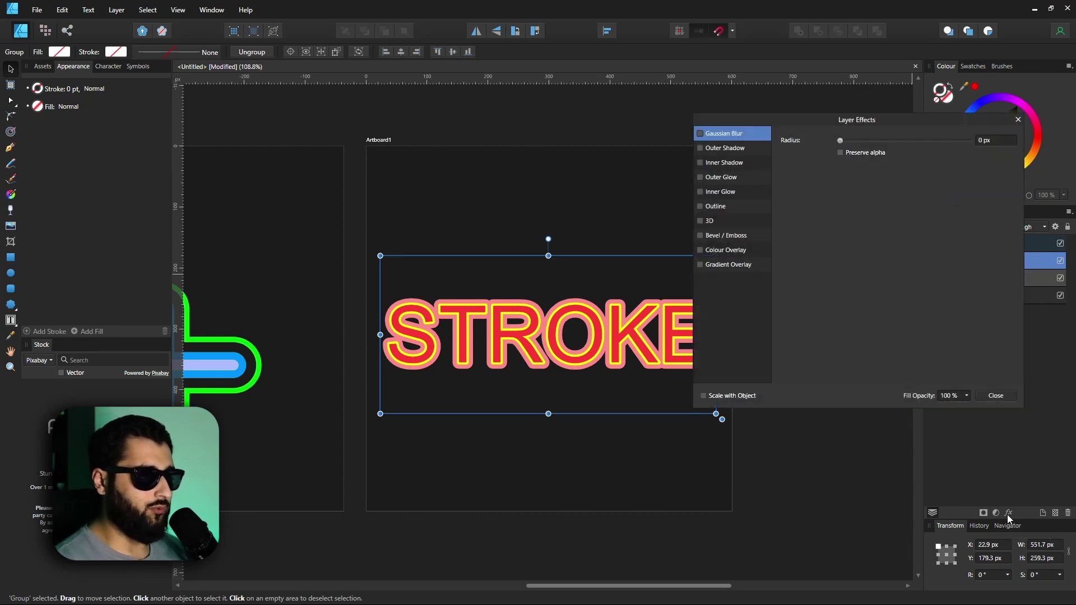
click(700, 207)
drag(841, 167, 891, 168)
click(858, 211)
click(878, 253)
drag(878, 255, 863, 250)
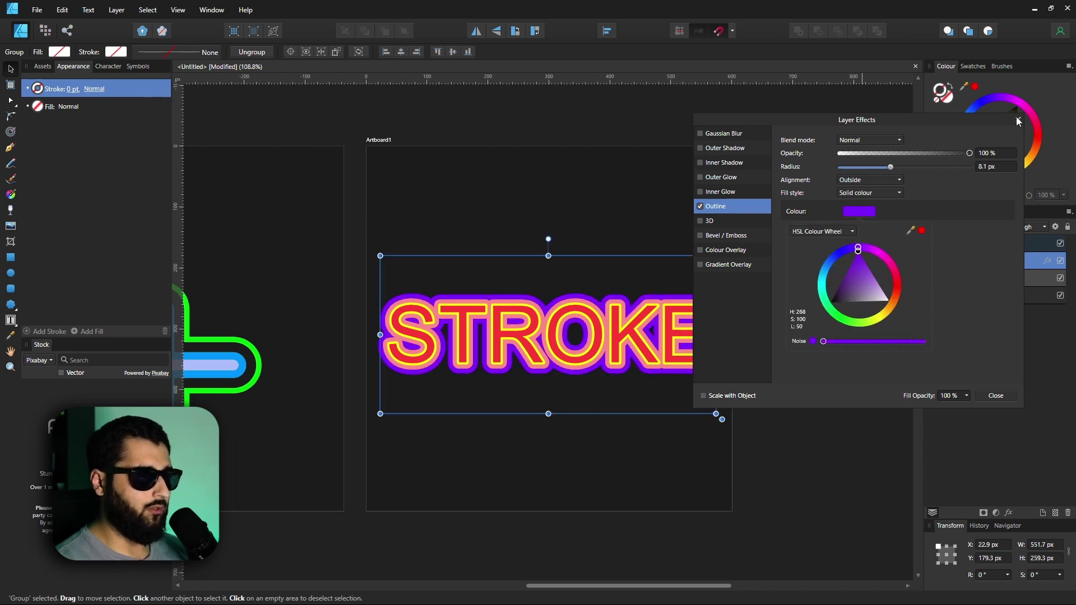
click(995, 396)
Wrap that group in an outer group with a thicker black Outline effect, then deselect.
right_click(951, 263)
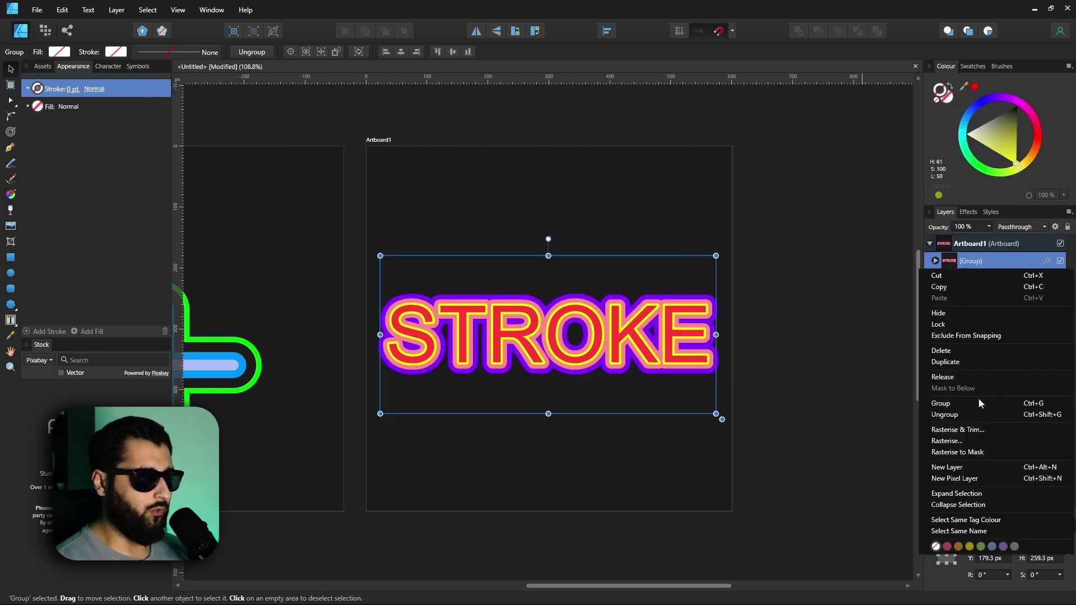
click(979, 400)
click(935, 261)
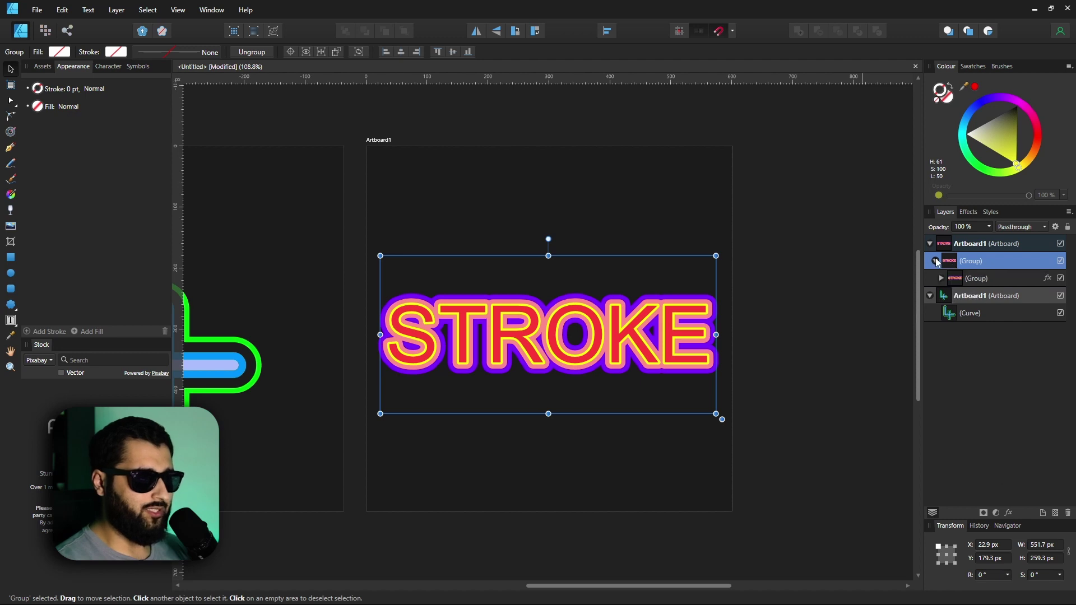
click(942, 278)
click(936, 261)
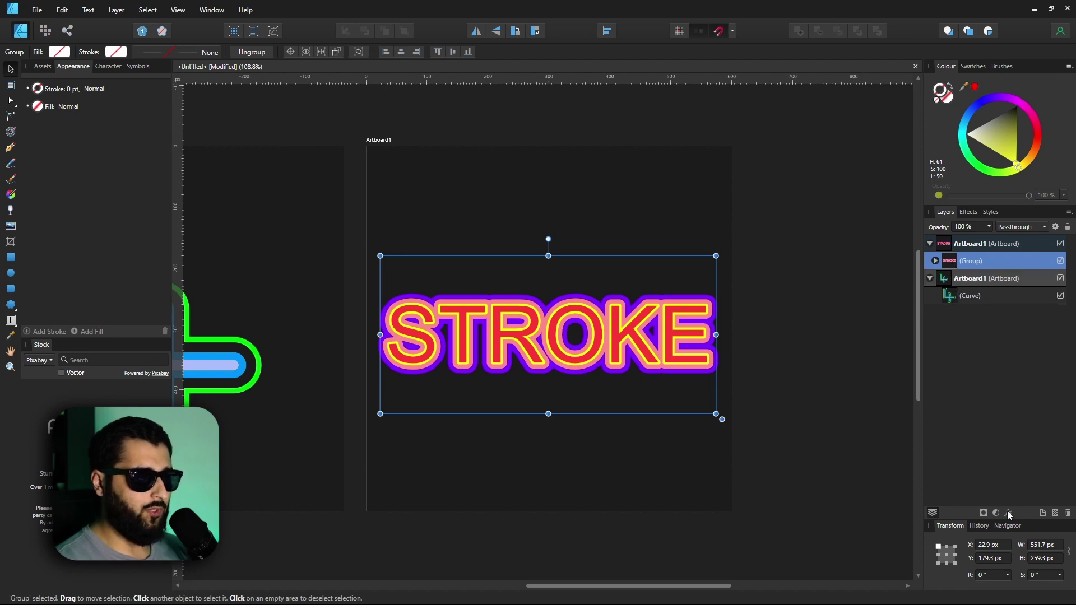
click(1009, 513)
click(702, 207)
drag(840, 167, 894, 167)
click(997, 396)
key(ctrl+d)
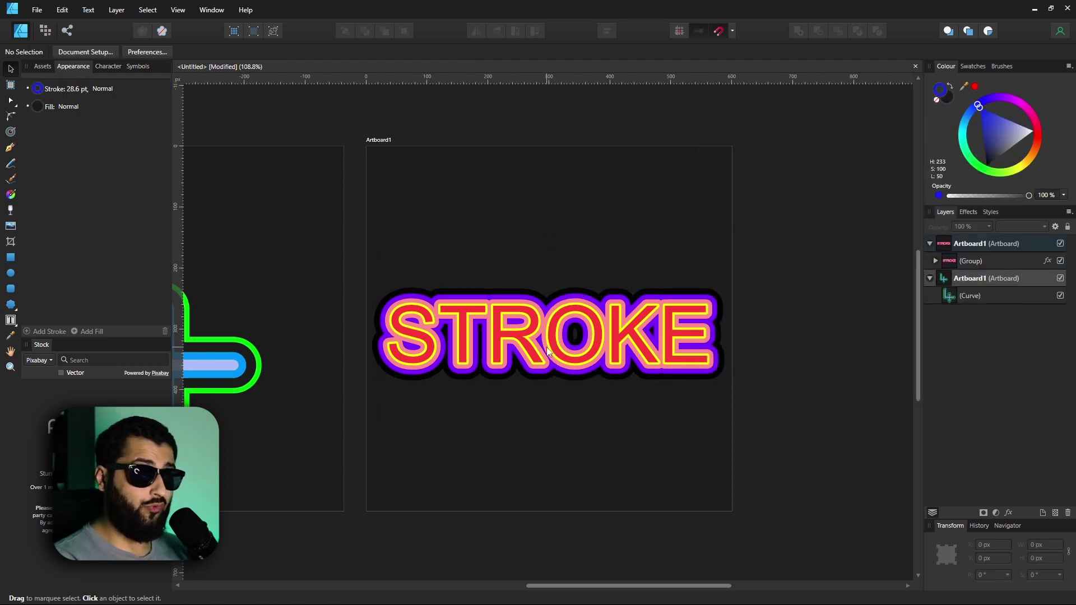
Replace the nested text layer's wording STROKE with WOW.
click(935, 261)
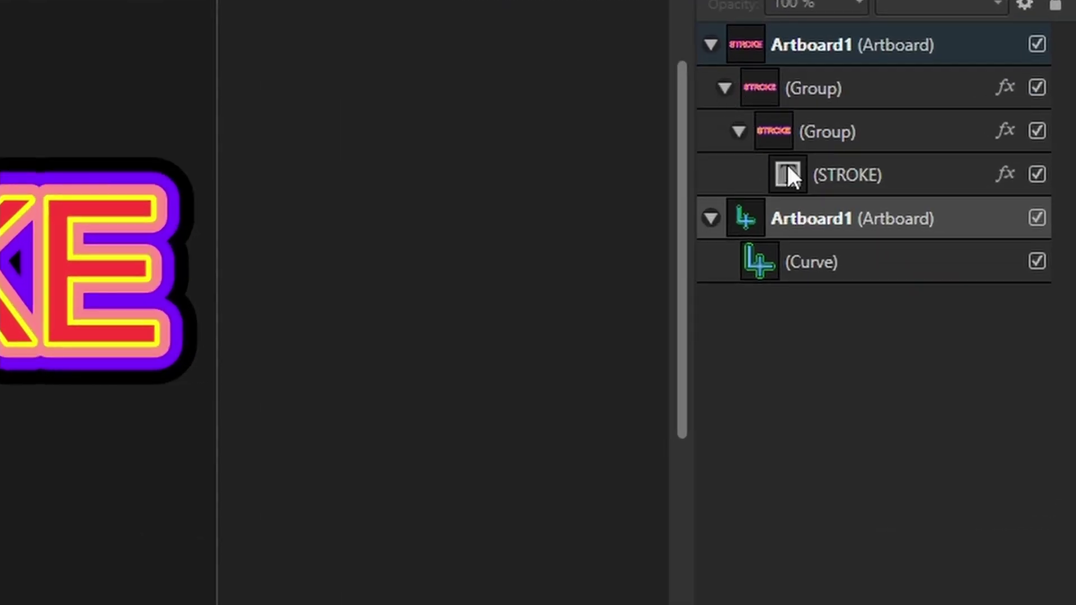
click(790, 172)
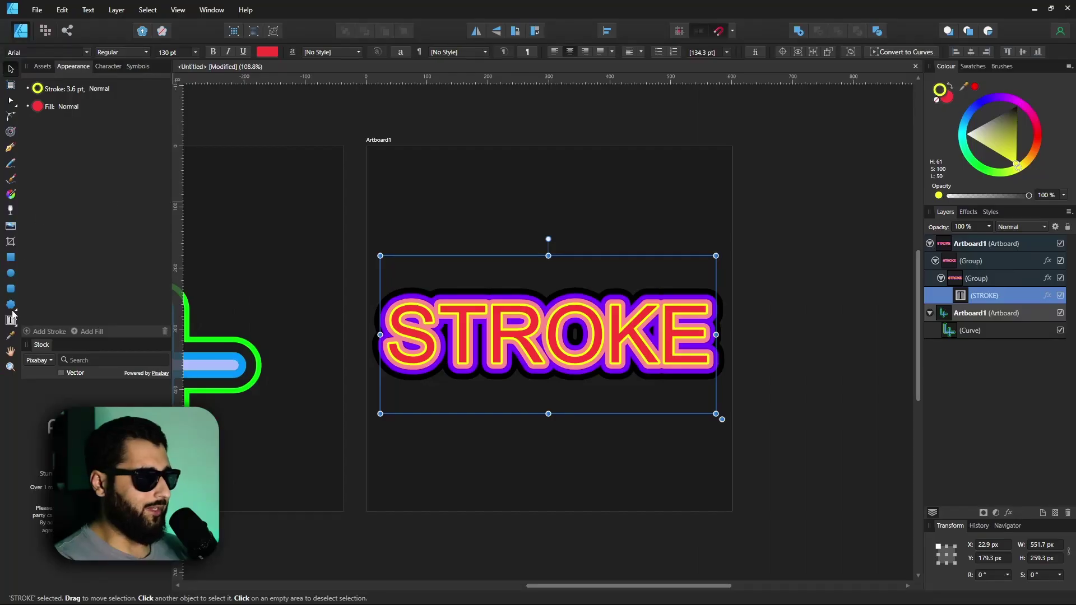
key(t)
key(ctrl+a)
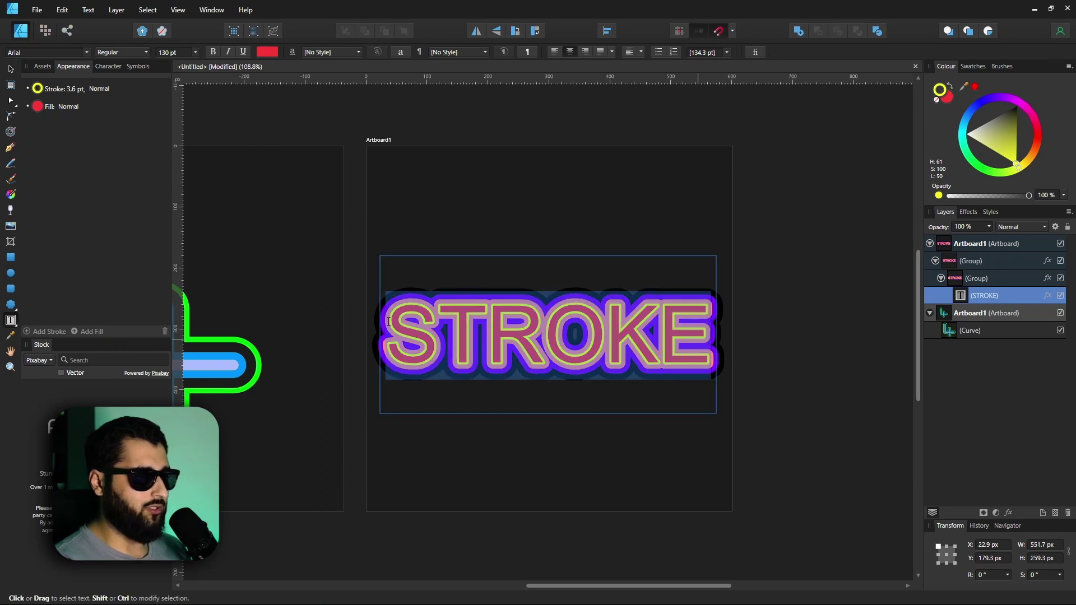
text(WOW)
key(Escape)
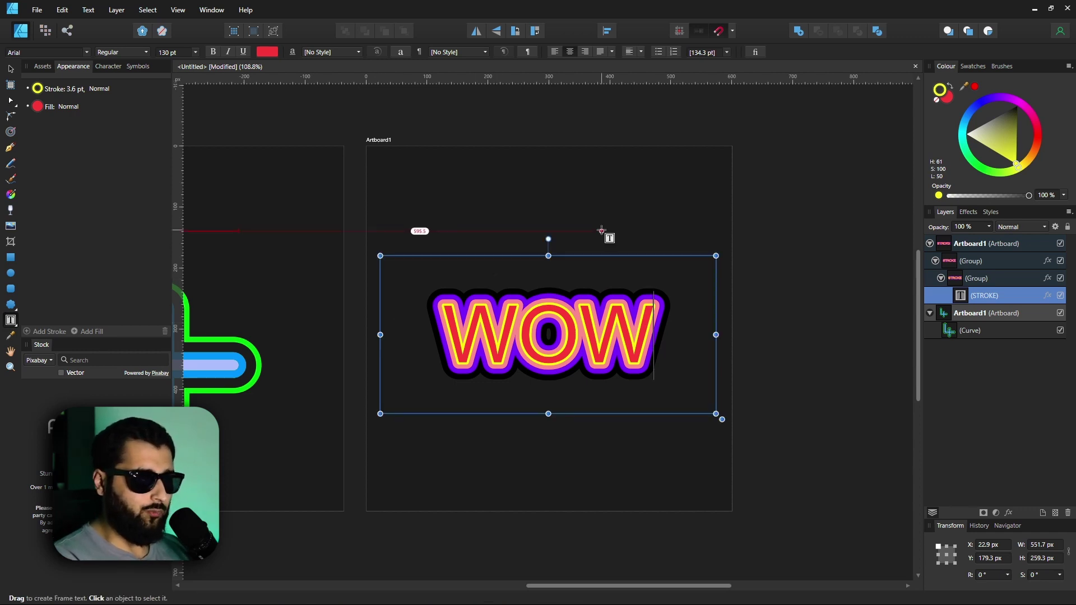
Turn on Scale with Object in the text's layer effects.
click(1049, 297)
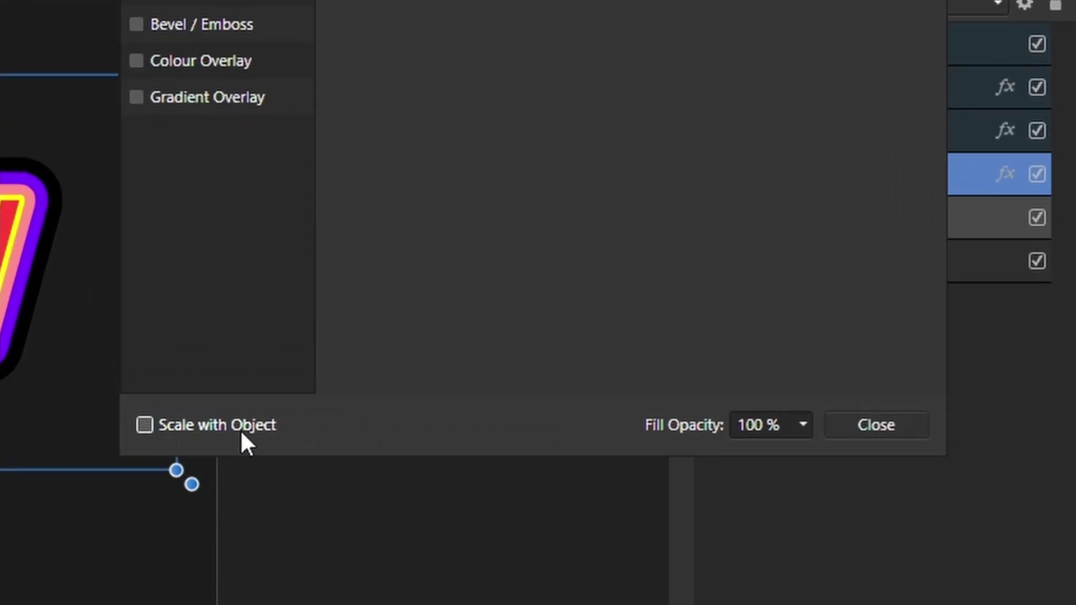
click(241, 432)
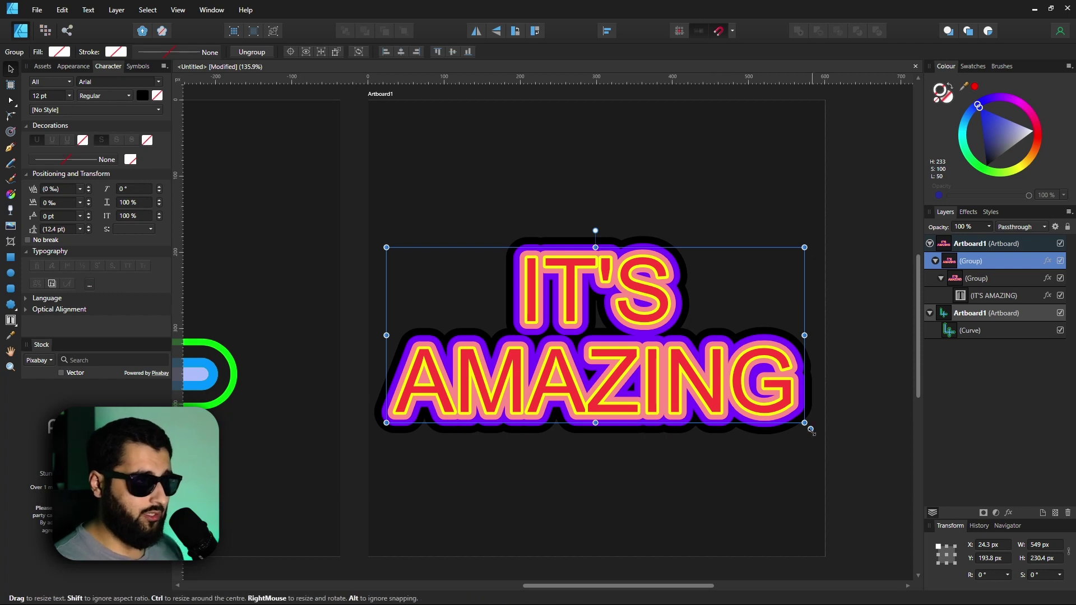
Scale the IT'S AMAZING group down to about 389 × 163 px from its corner handle.
drag(805, 425, 745, 400)
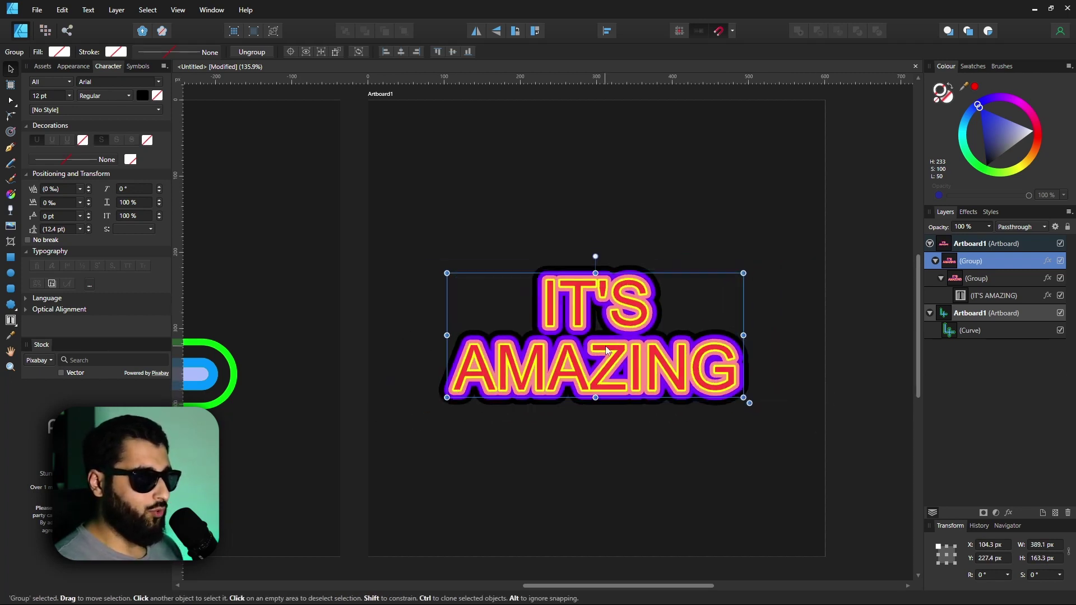